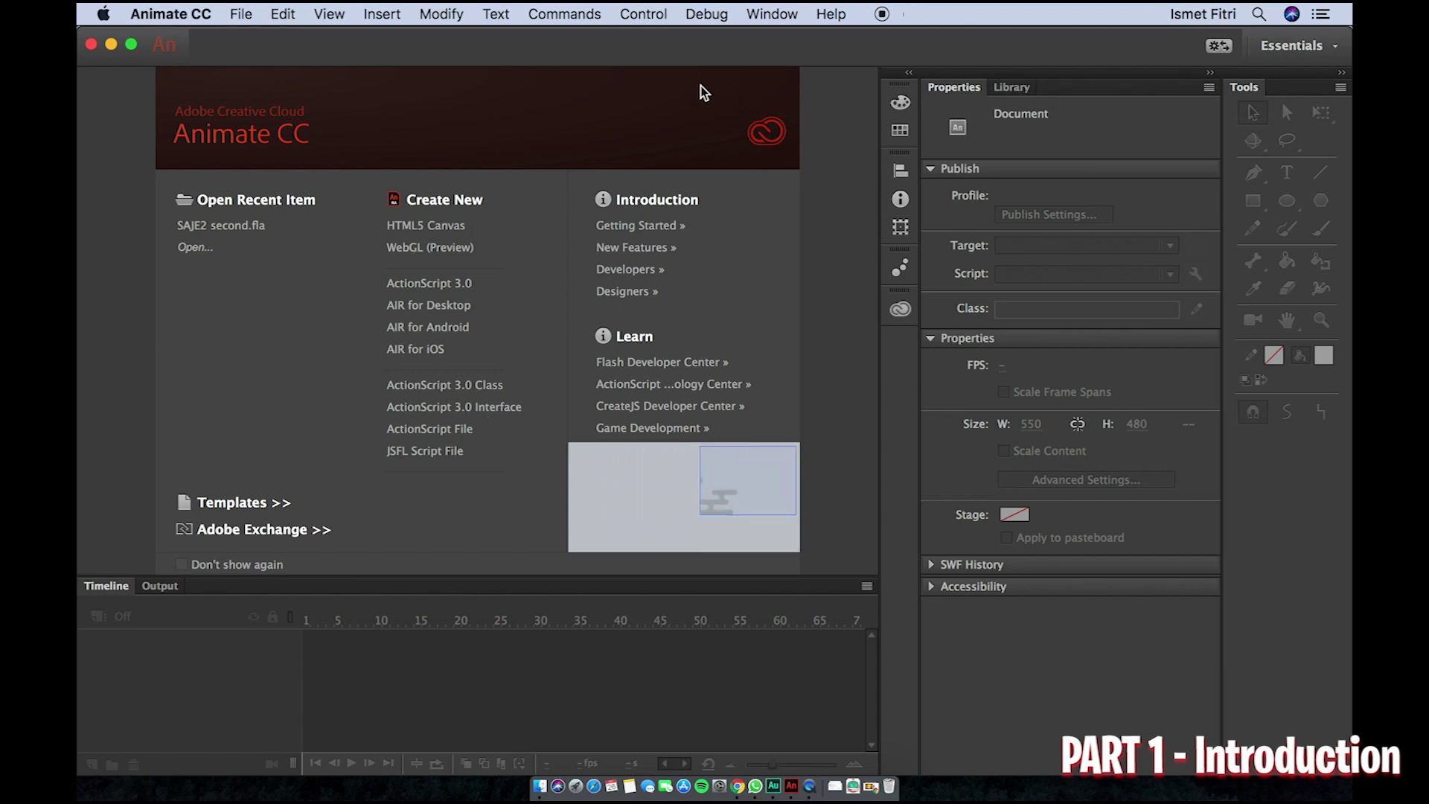
Step: Browse the panel list without choosing anything, then switch between the Output panel and the Timeline
click(763, 15)
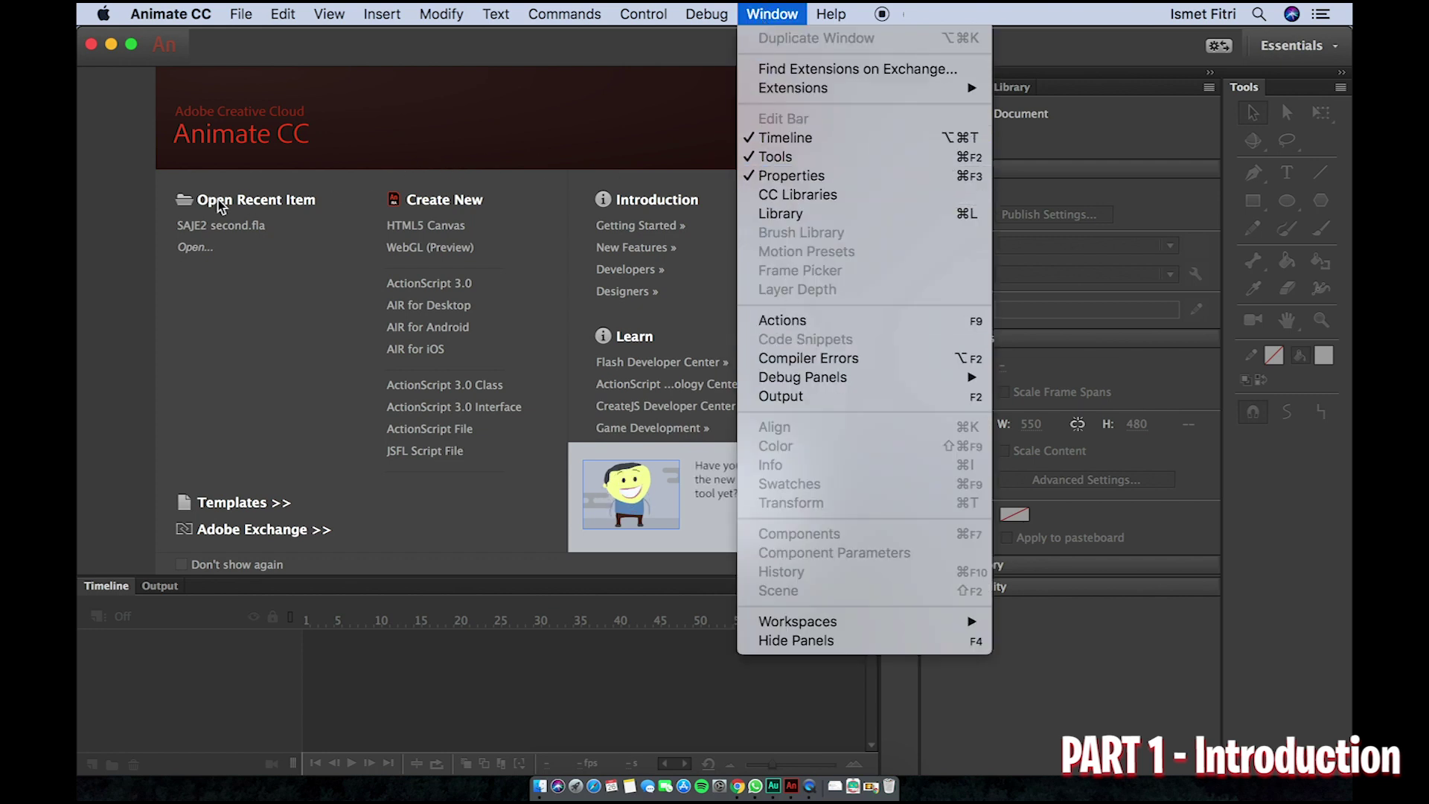
click(140, 187)
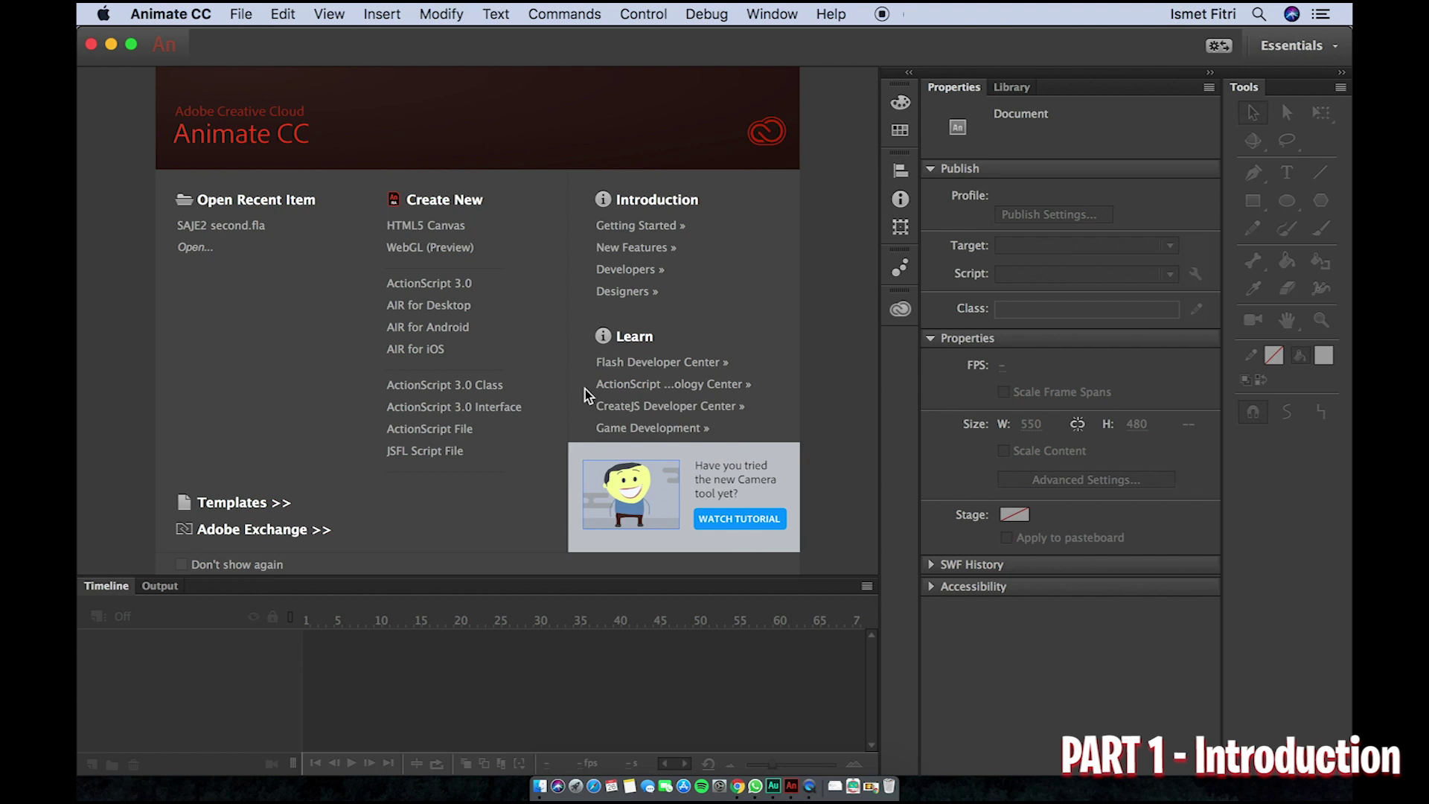
click(153, 587)
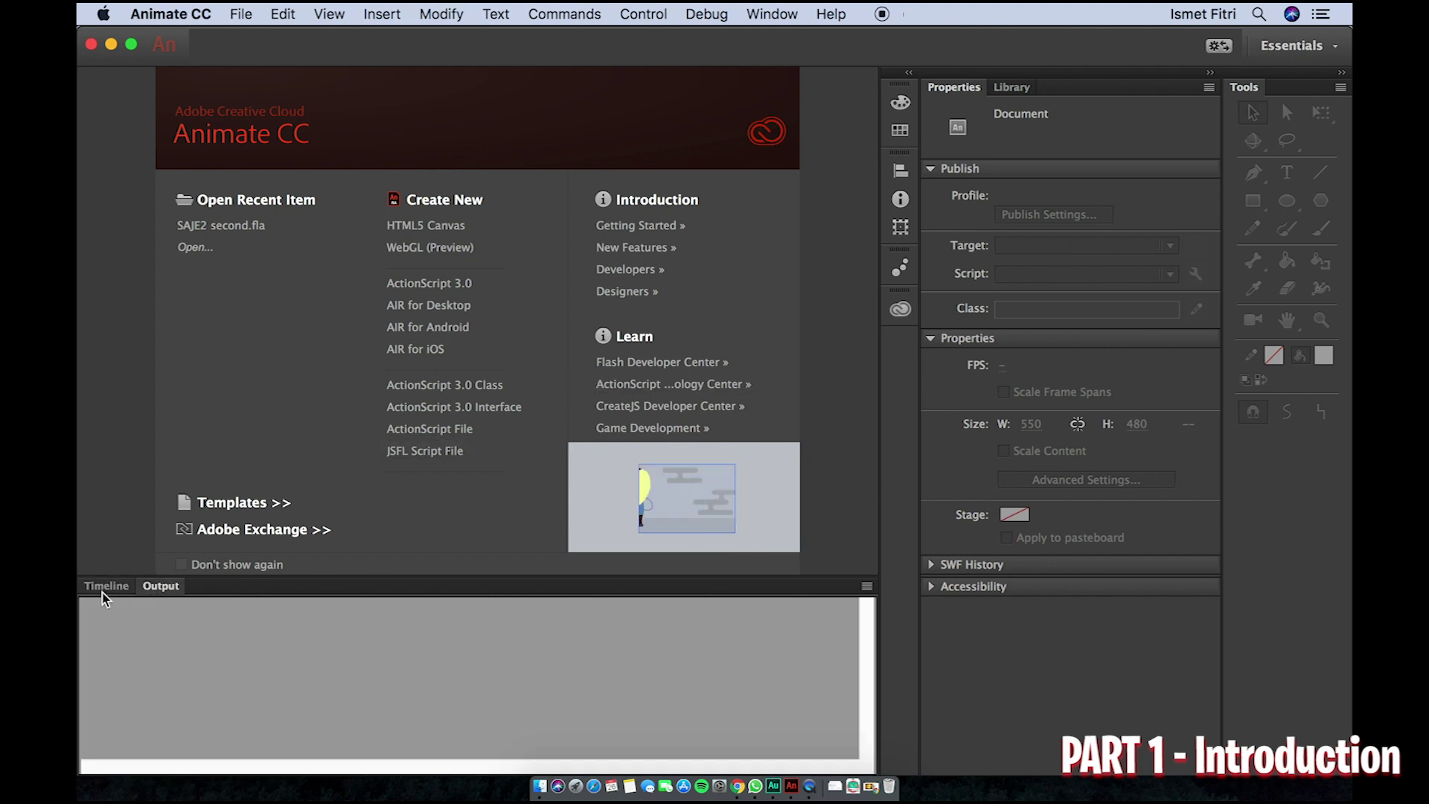
click(103, 587)
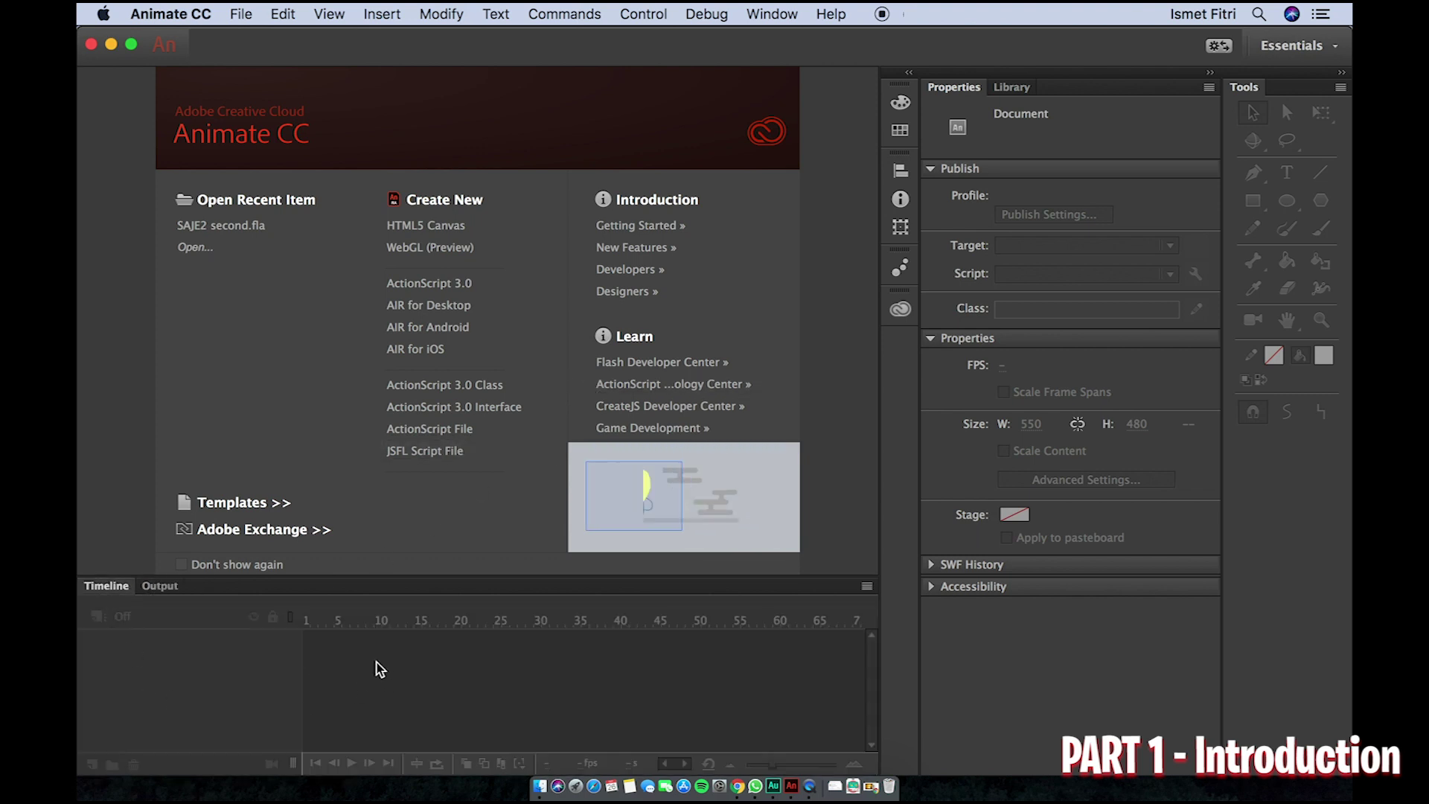
click(158, 588)
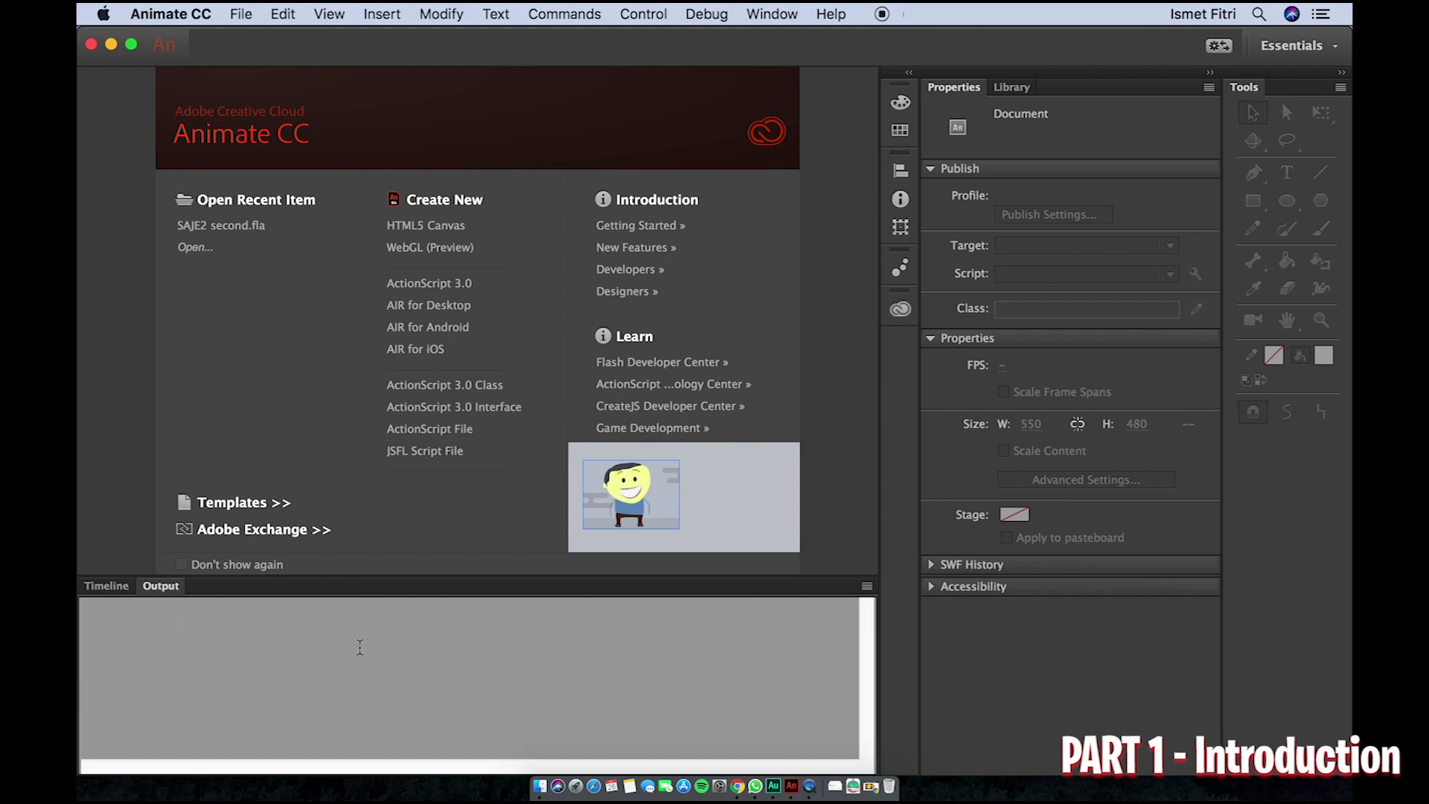
click(112, 589)
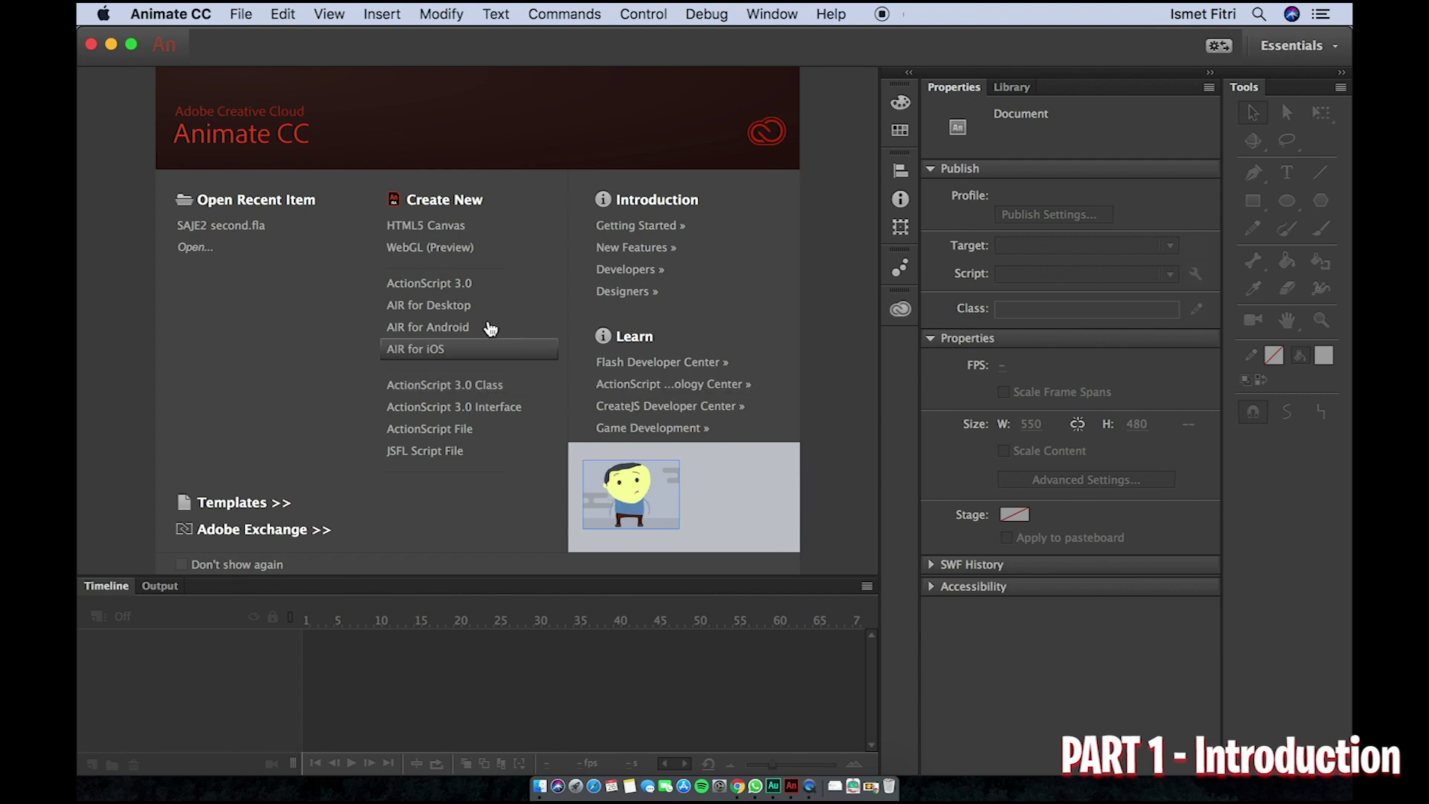
Step: Create a new ActionScript 3.0 document, dismiss the camera tip, and select then clear frame 1
click(415, 283)
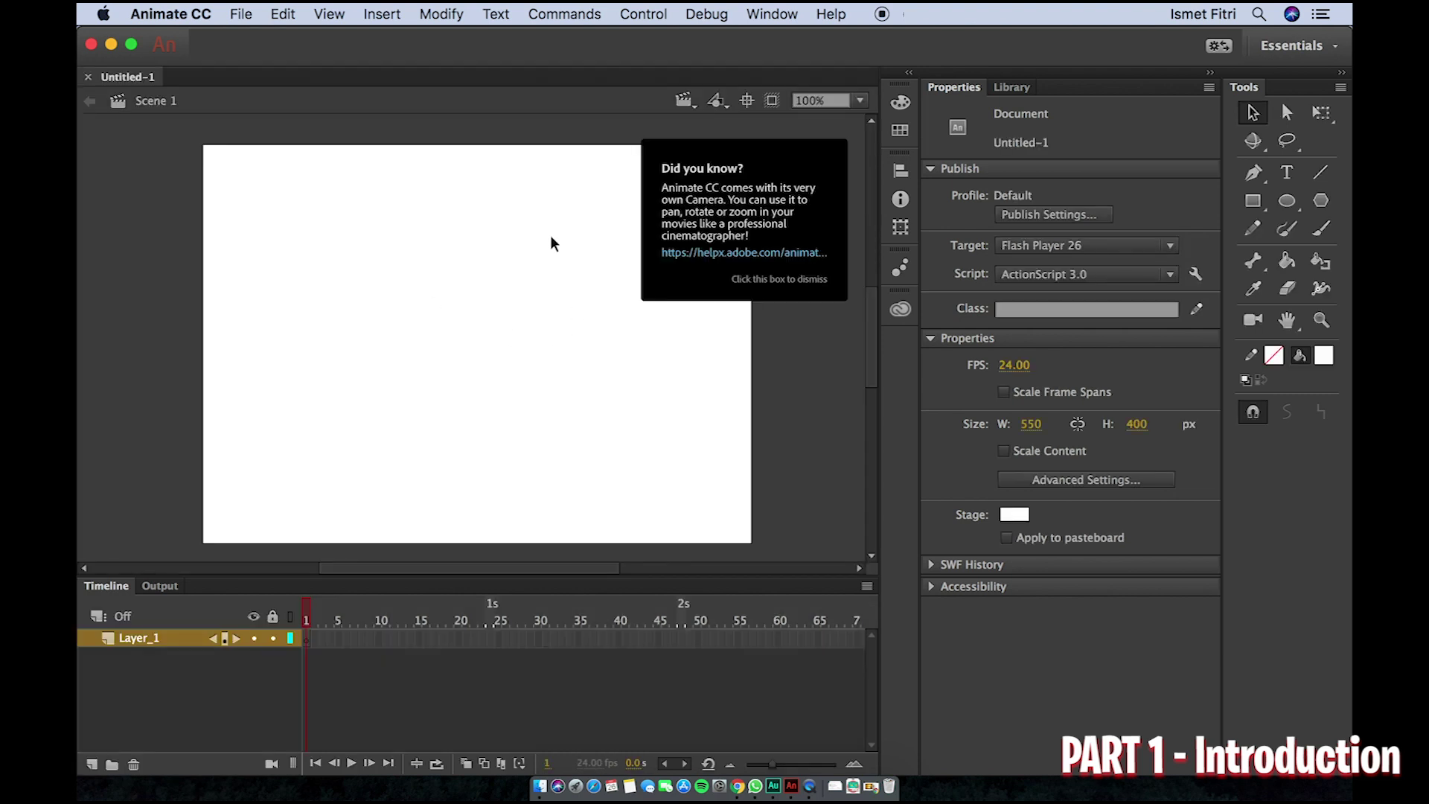
click(766, 280)
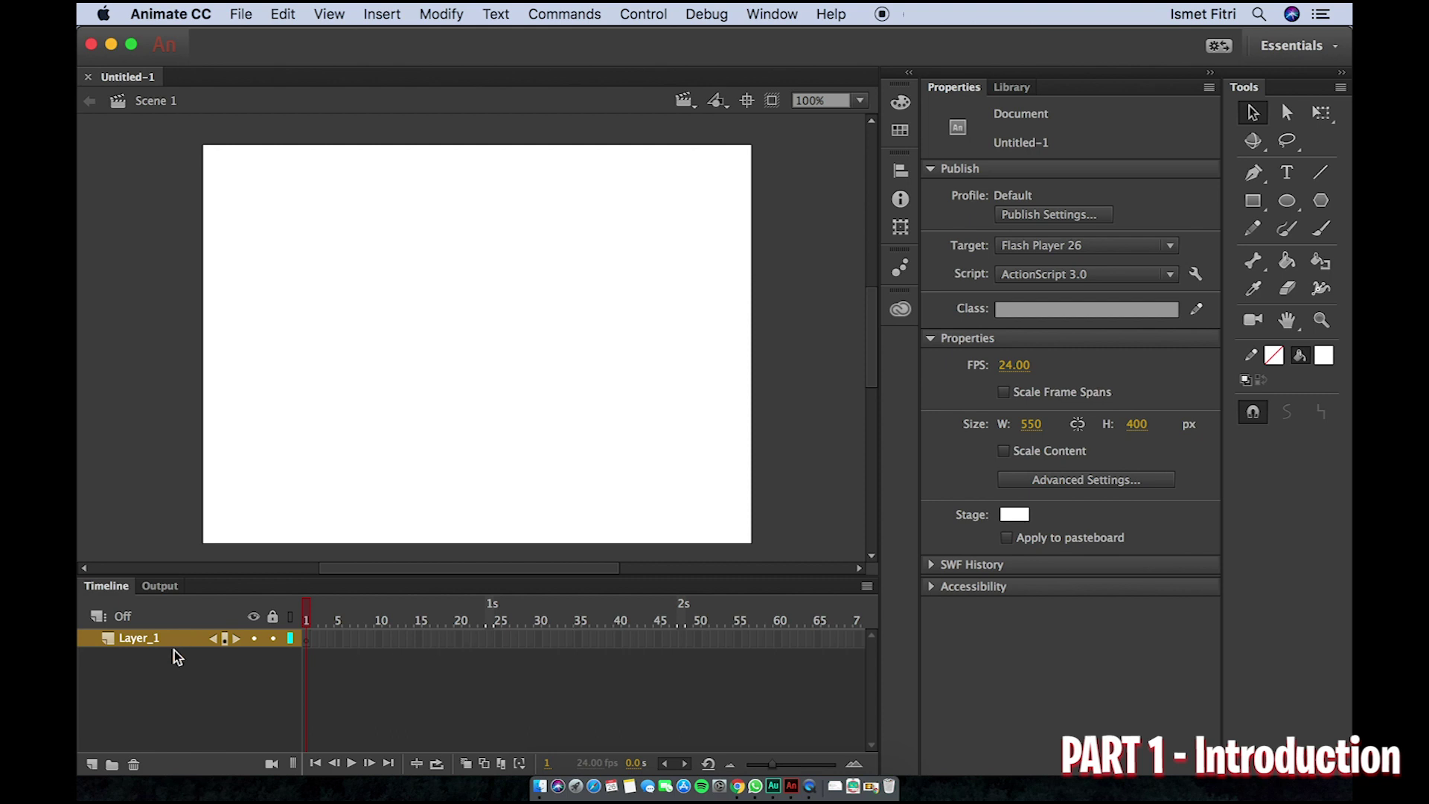
click(309, 644)
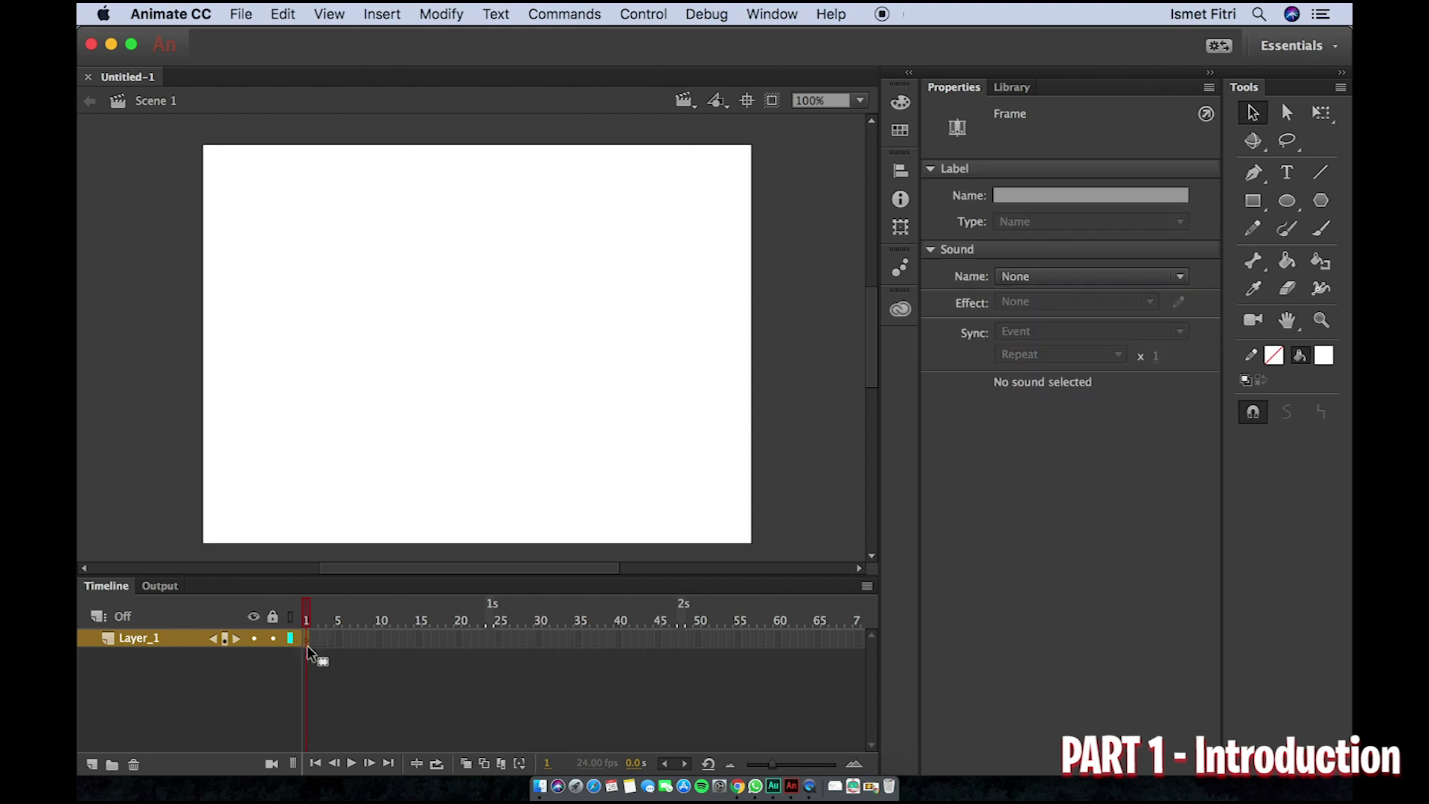
click(308, 625)
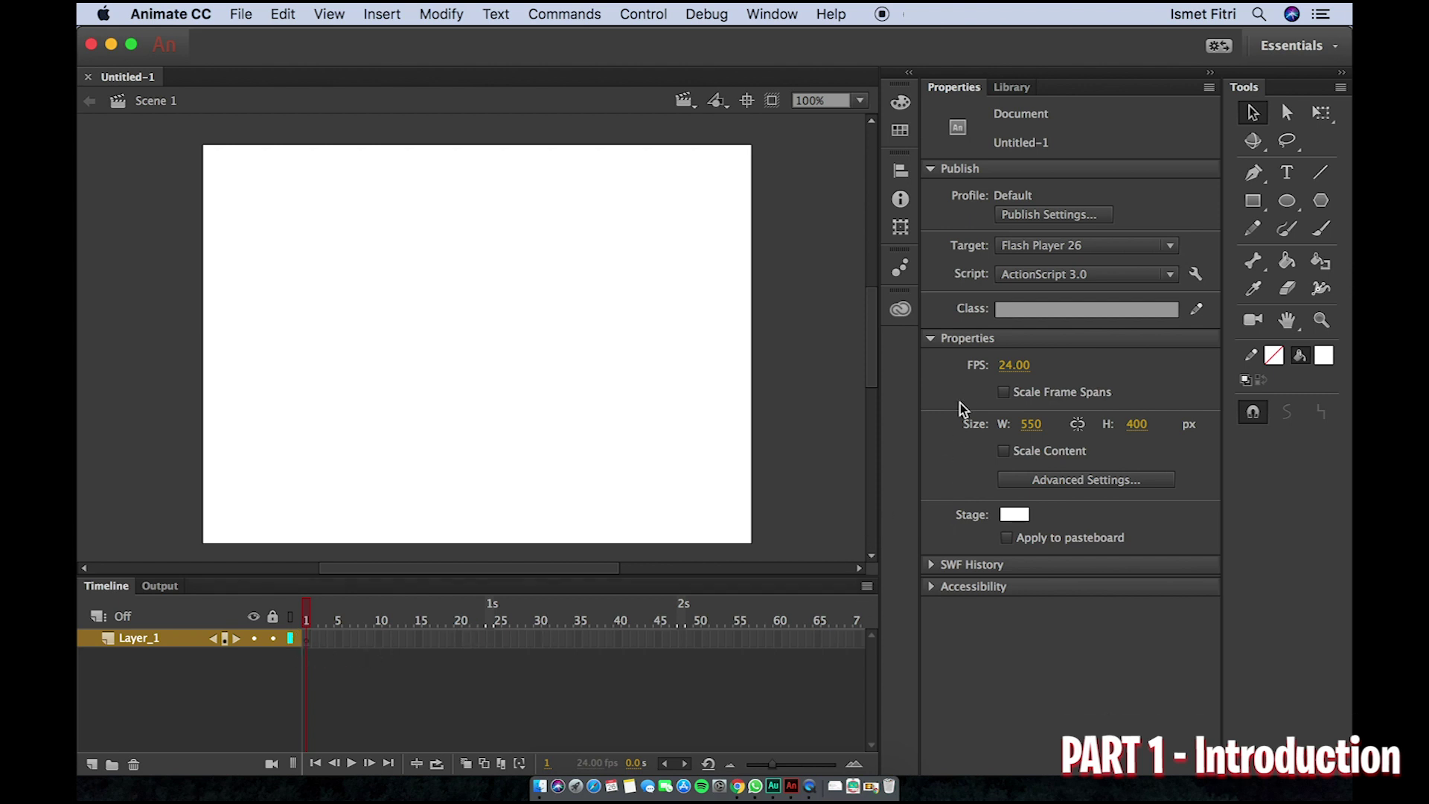
Step: Narrow the Tools panel, then widen it until the tools sit in two columns
drag(1223, 442, 1293, 446)
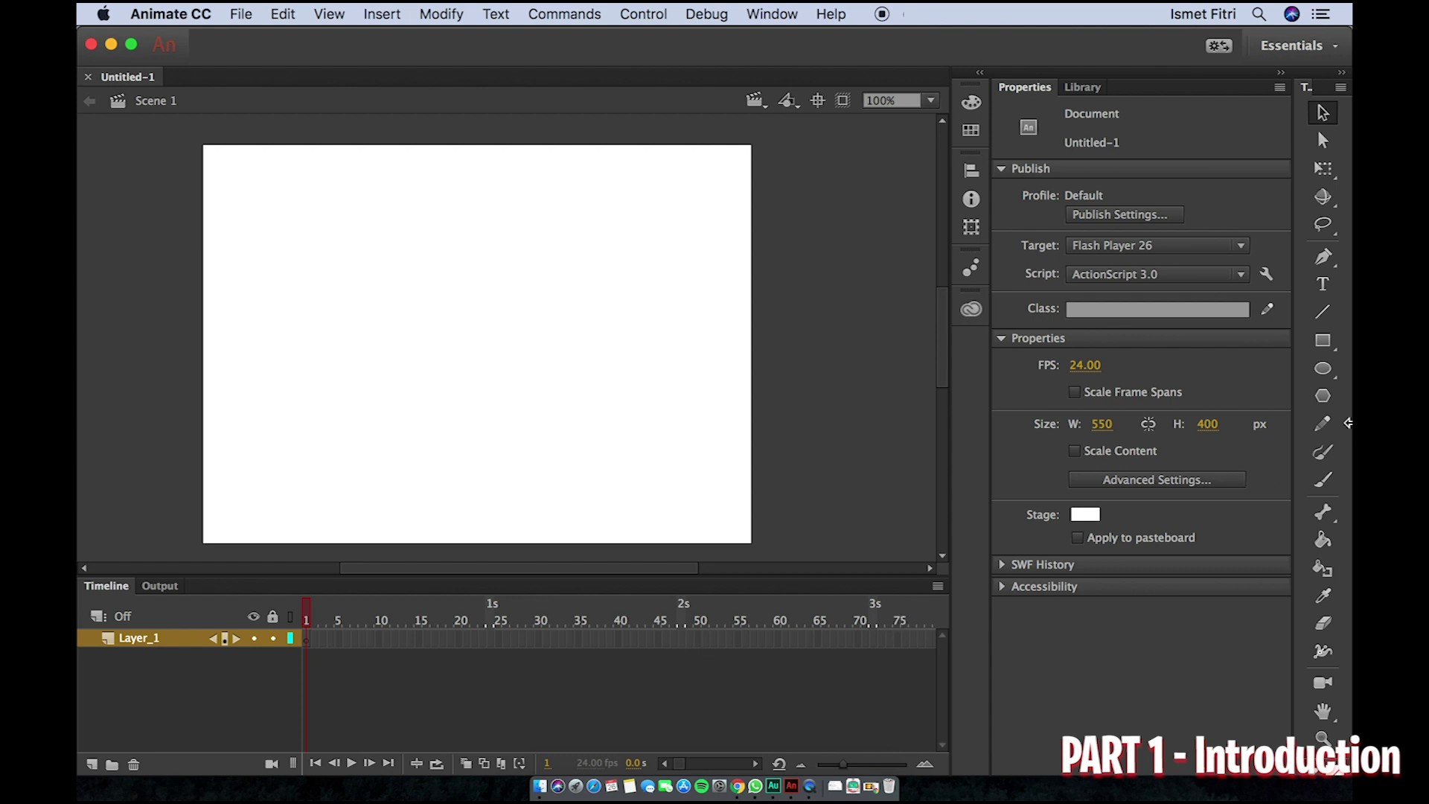
drag(1295, 413, 1253, 407)
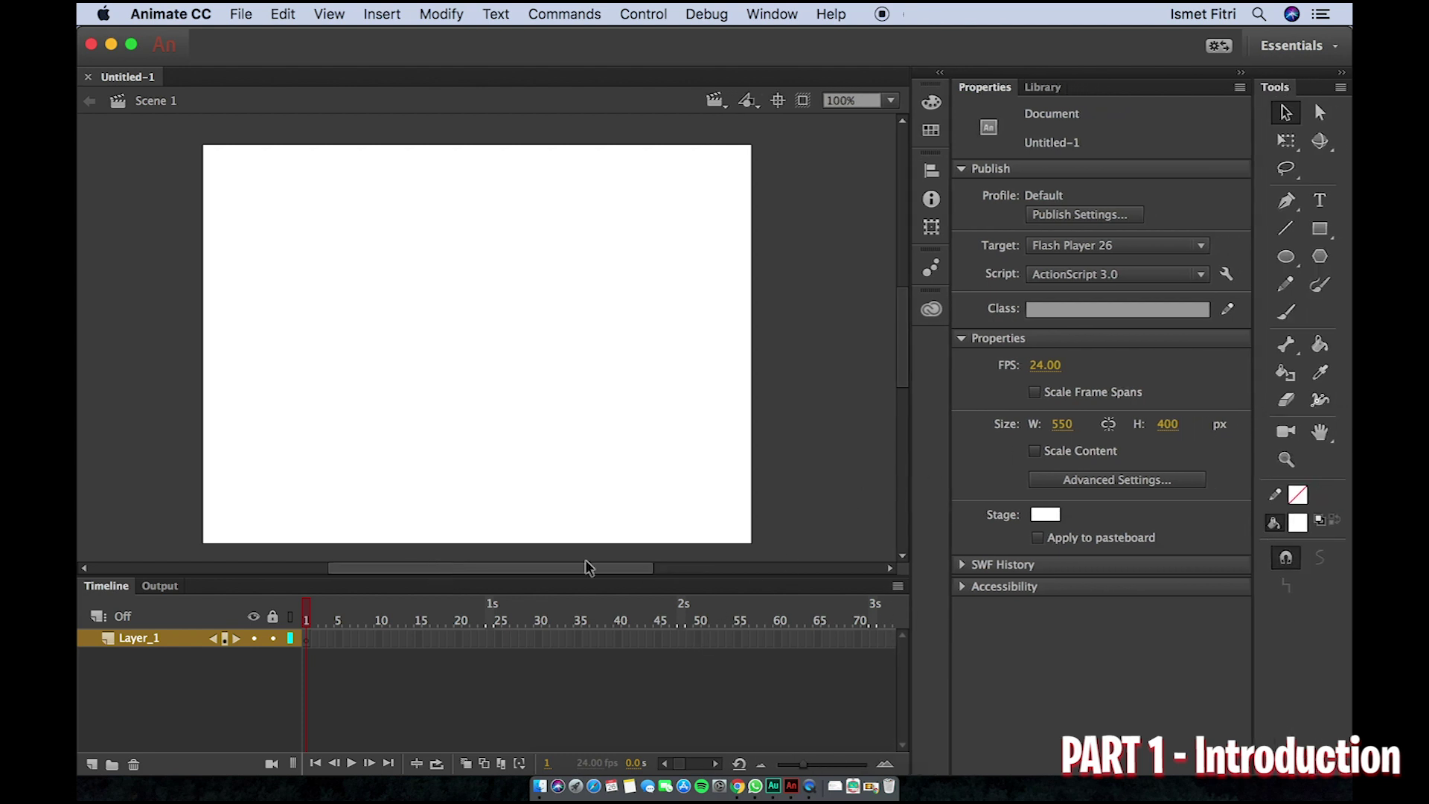
Step: Draw a small square with a black stroke on the left of the stage
click(1320, 228)
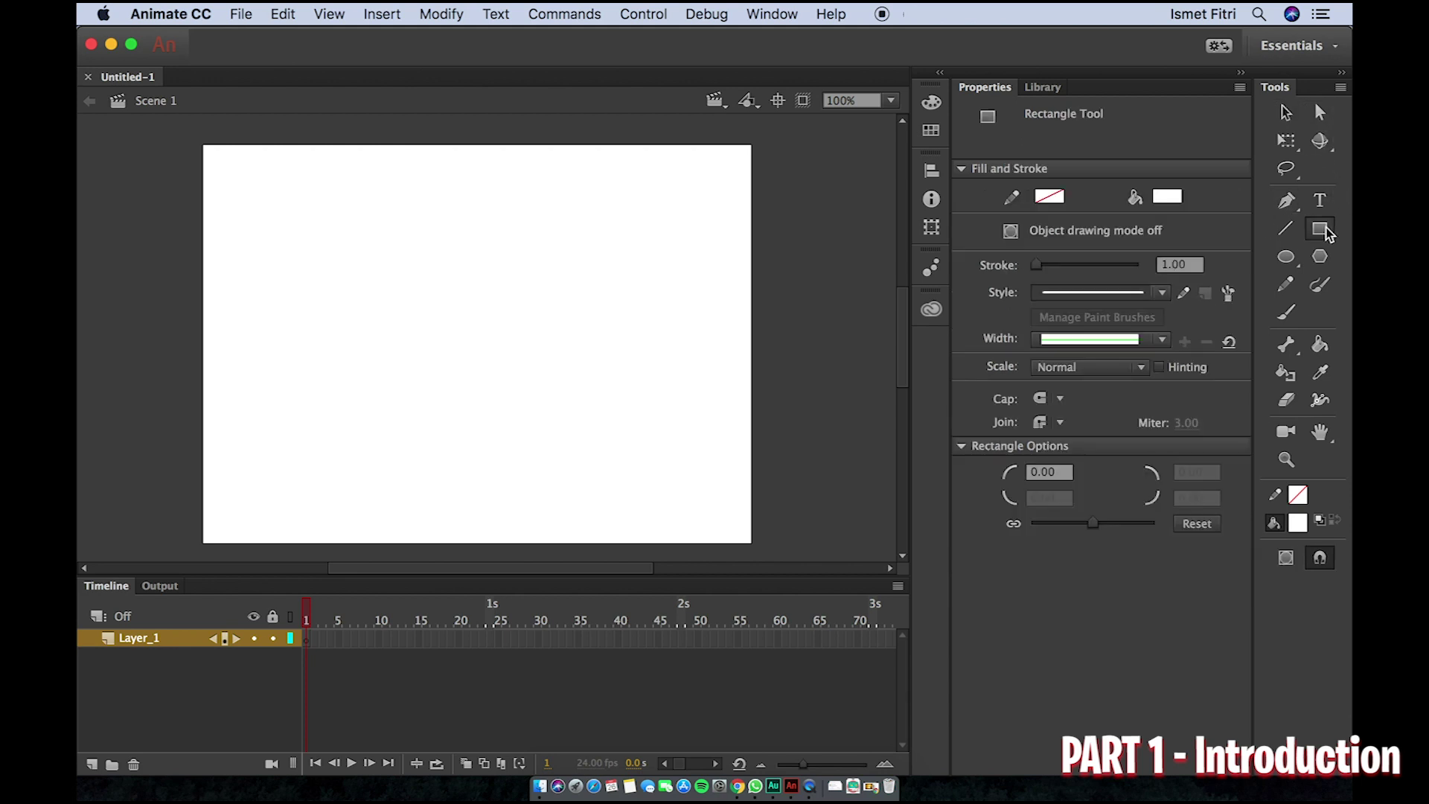
click(1049, 196)
click(756, 261)
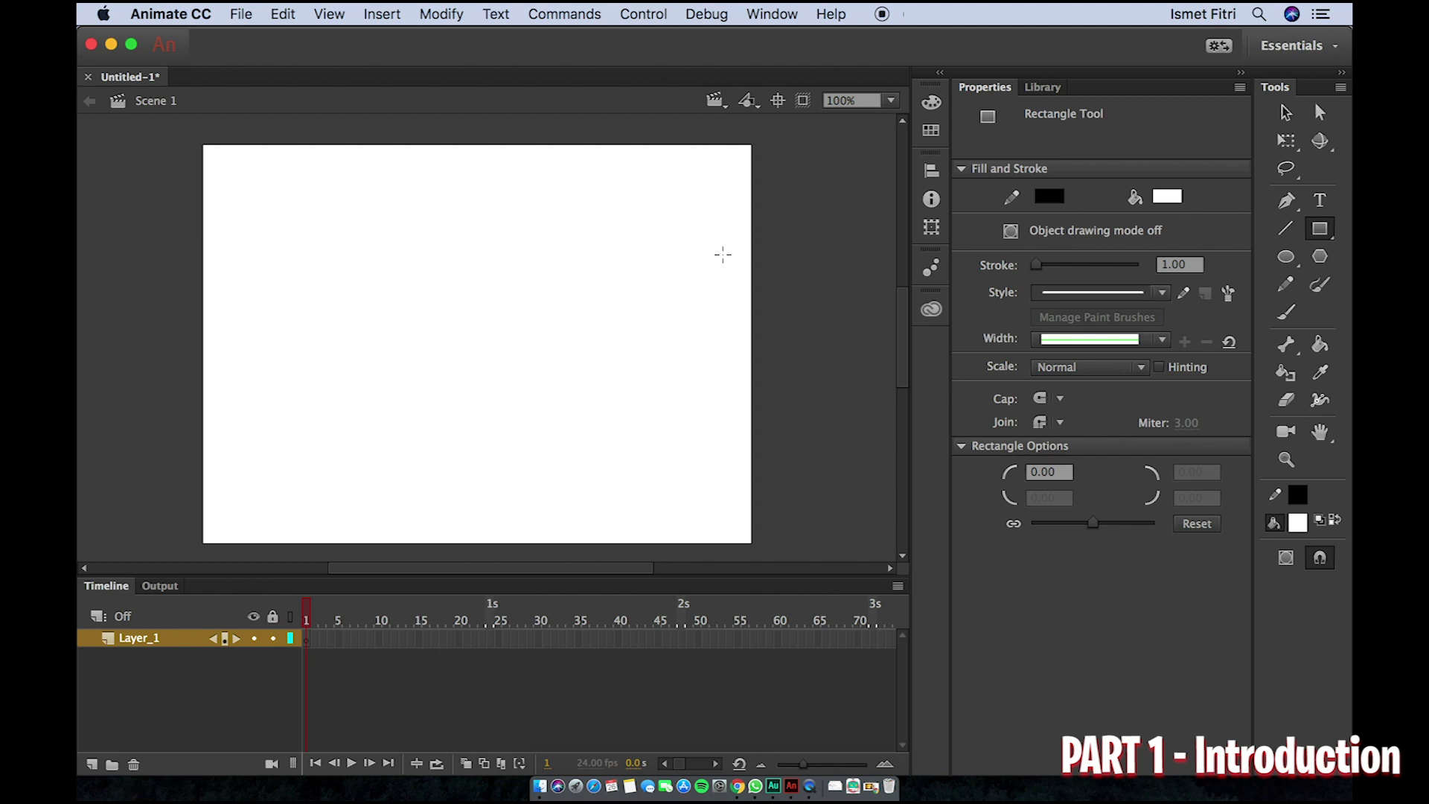
drag(262, 284, 308, 339)
Step: Duplicate the square into a row of eight and move the row to the stage centre
key(v)
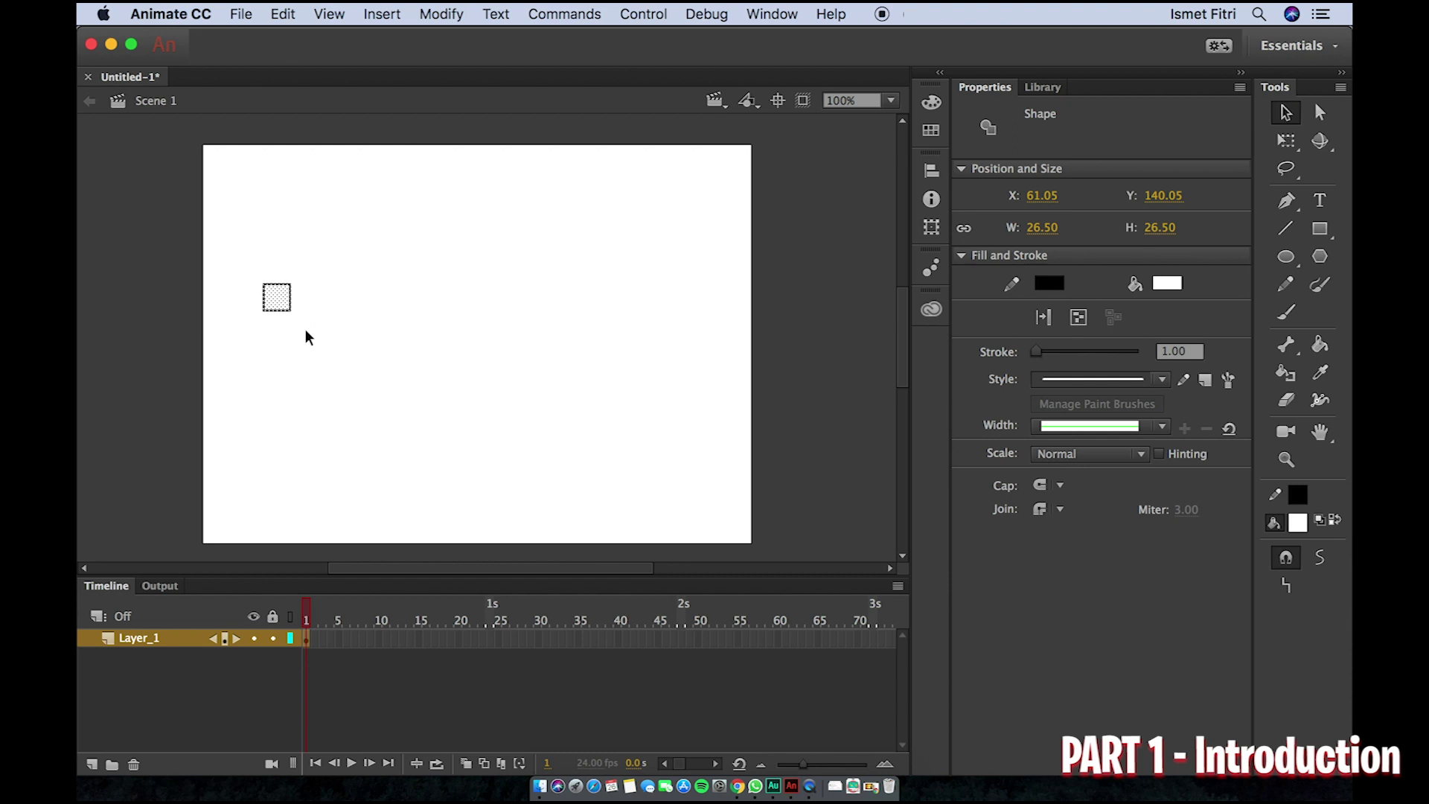
drag(290, 306, 317, 308)
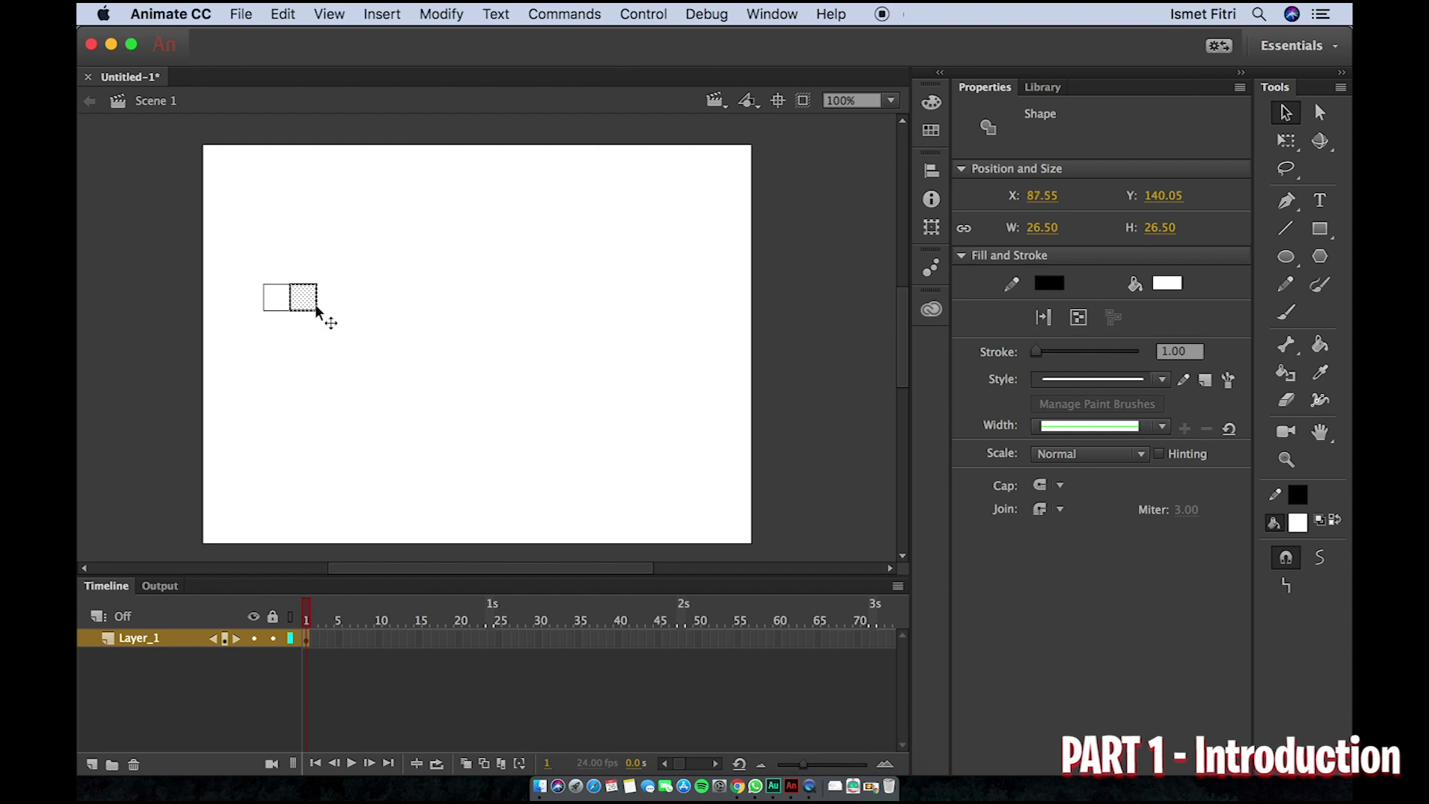
drag(257, 273, 371, 306)
drag(253, 268, 475, 313)
drag(239, 260, 578, 359)
drag(392, 313, 449, 317)
click(473, 348)
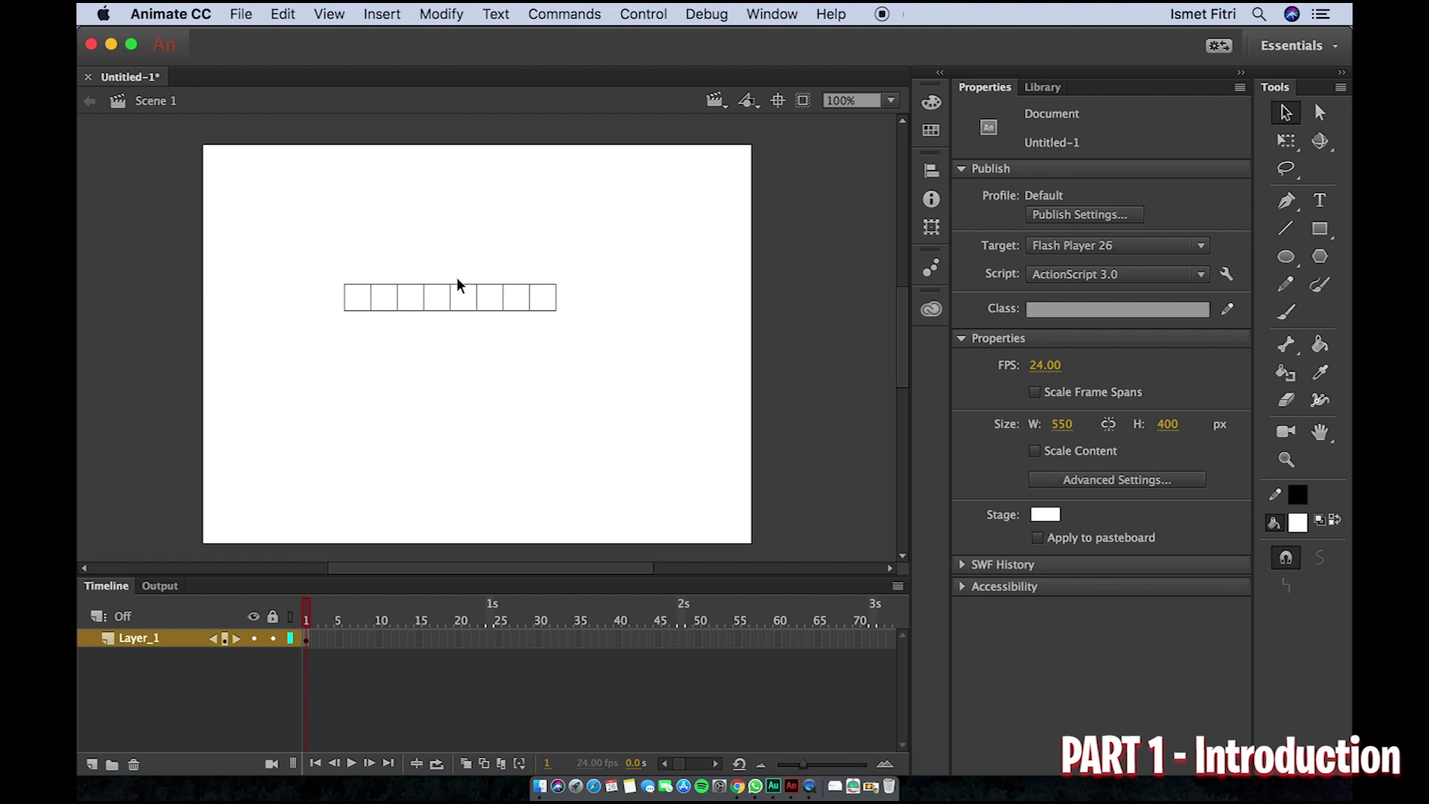
Step: Draw a small outlined circle and place it in the first square
click(1290, 259)
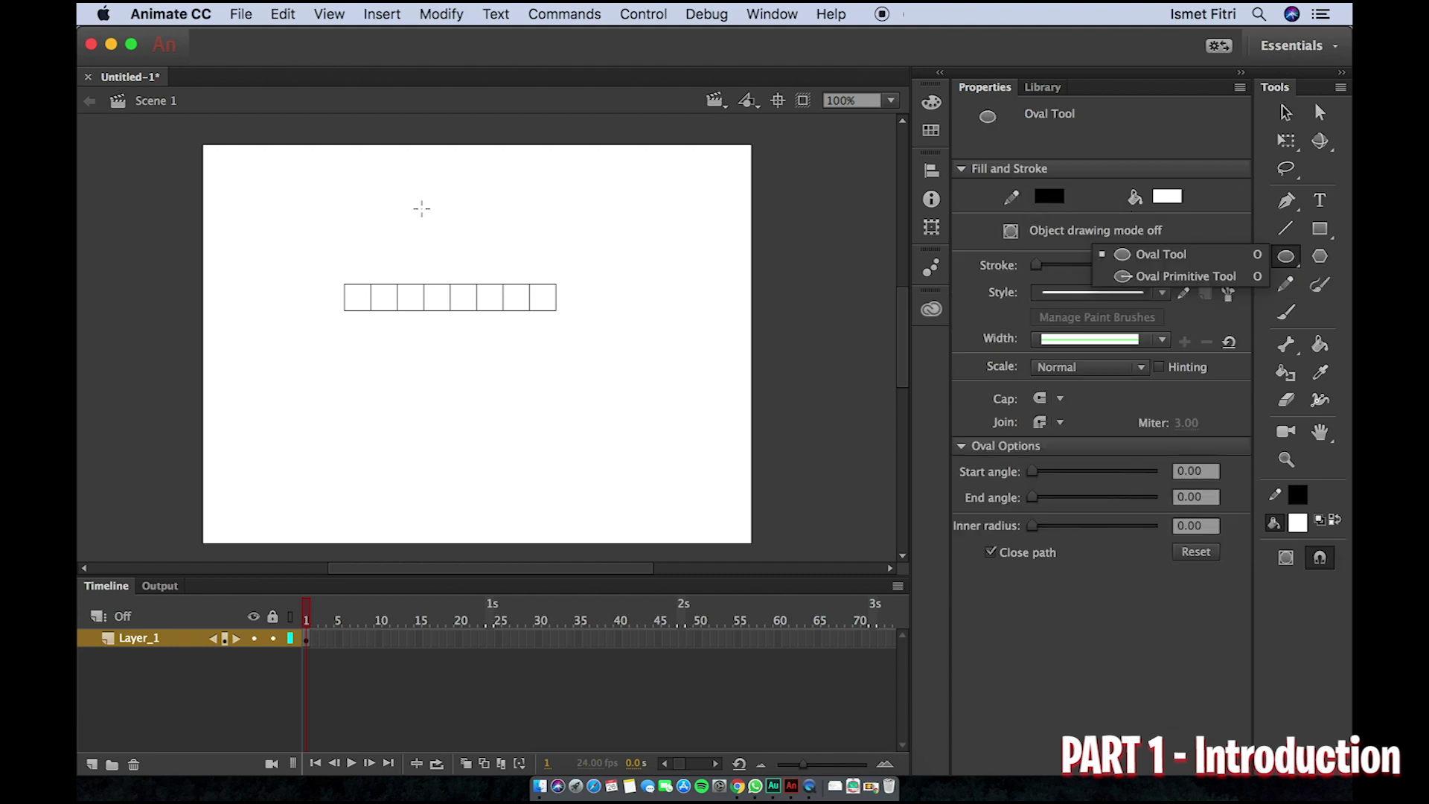
click(430, 217)
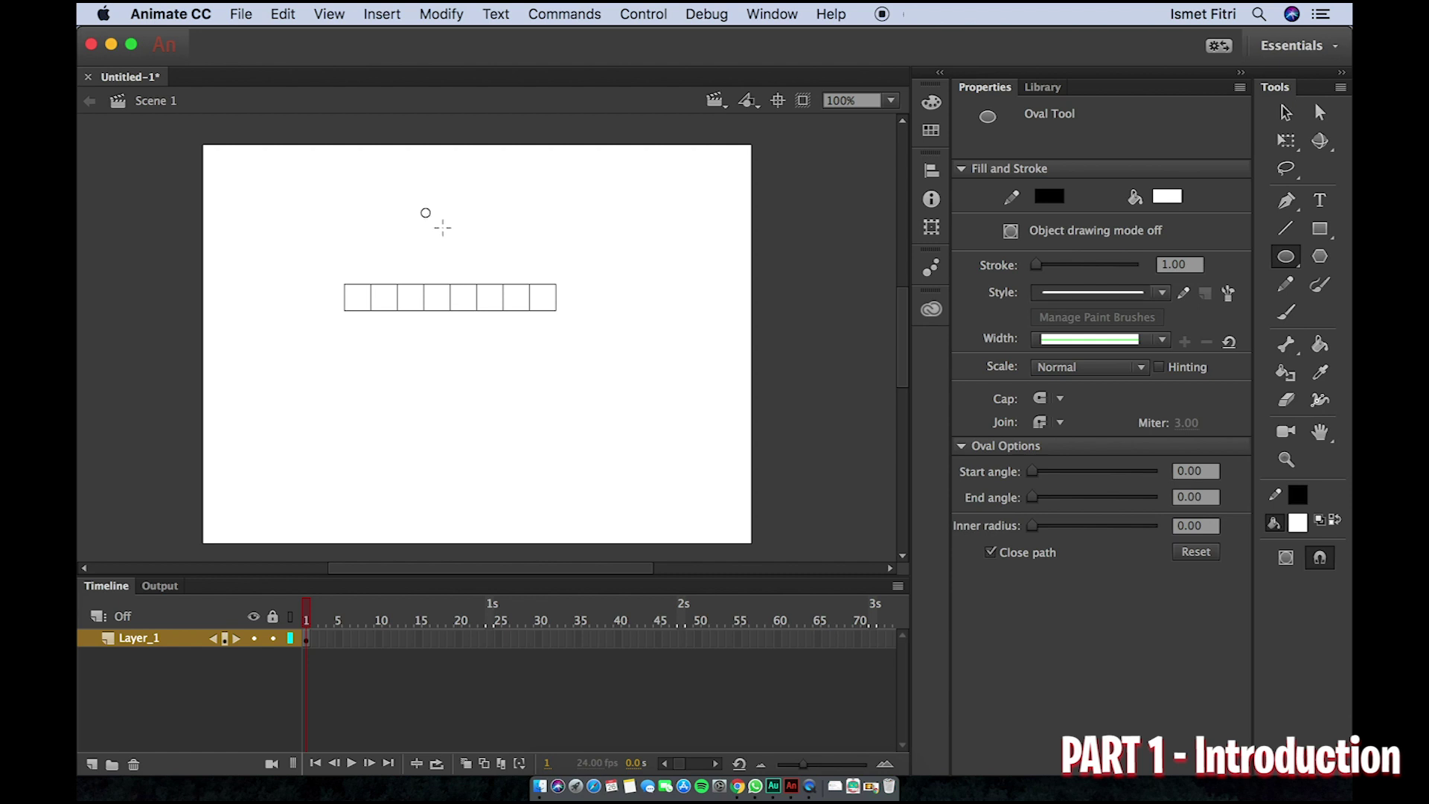
key(v)
drag(402, 197, 367, 303)
click(311, 296)
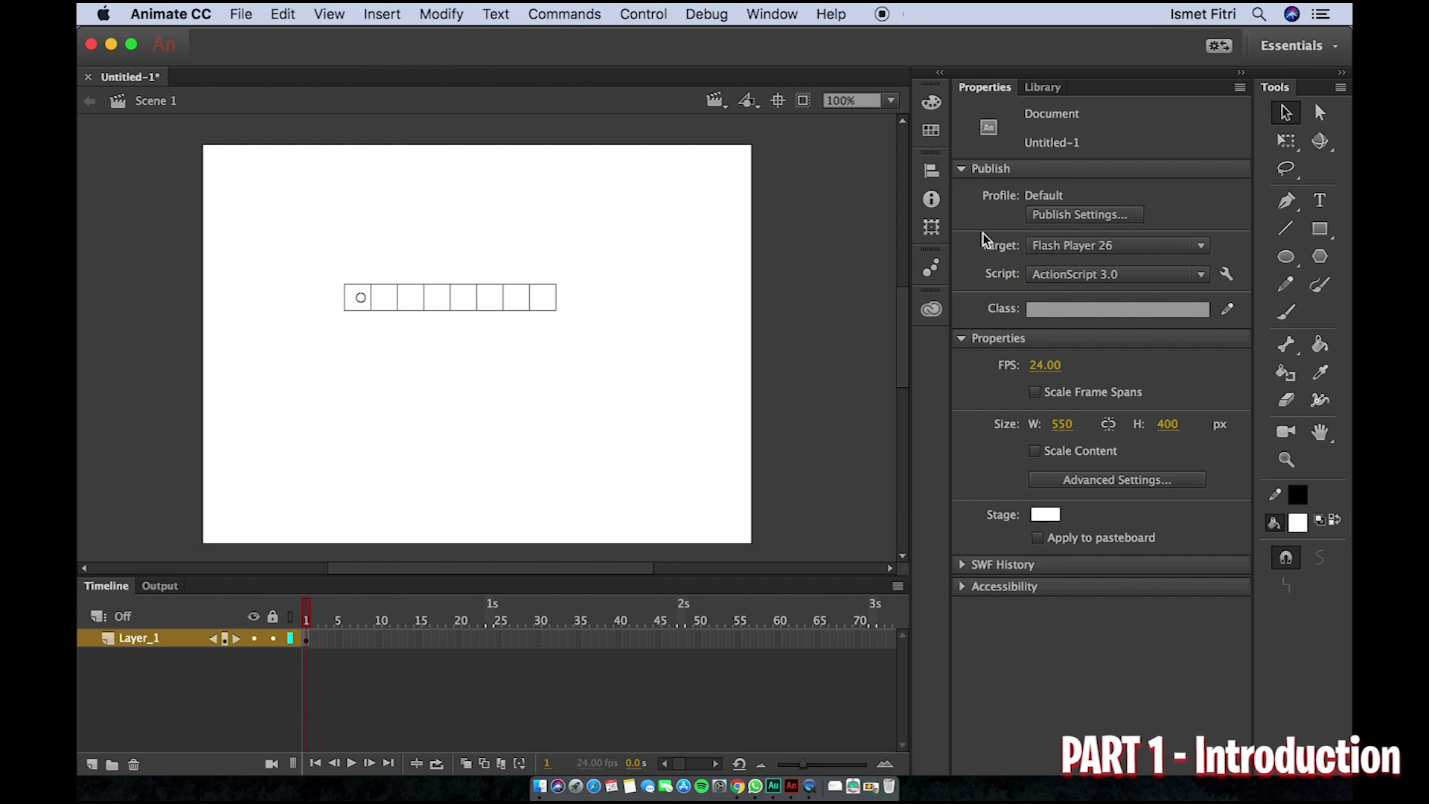
Step: Draw a black-filled dot, move it into the second square, then select the whole grid
click(1287, 258)
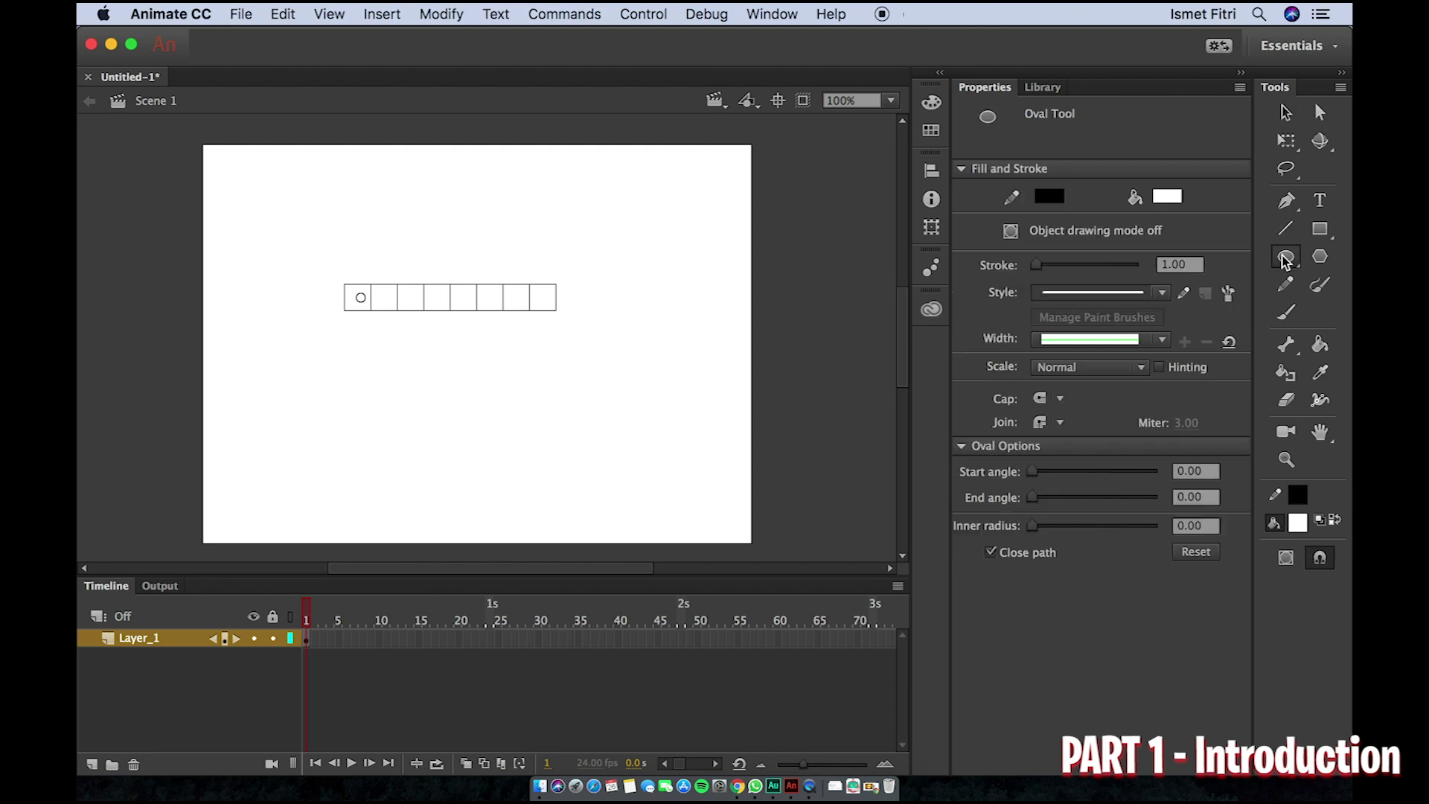
click(1167, 197)
click(876, 253)
drag(589, 231, 600, 244)
key(v)
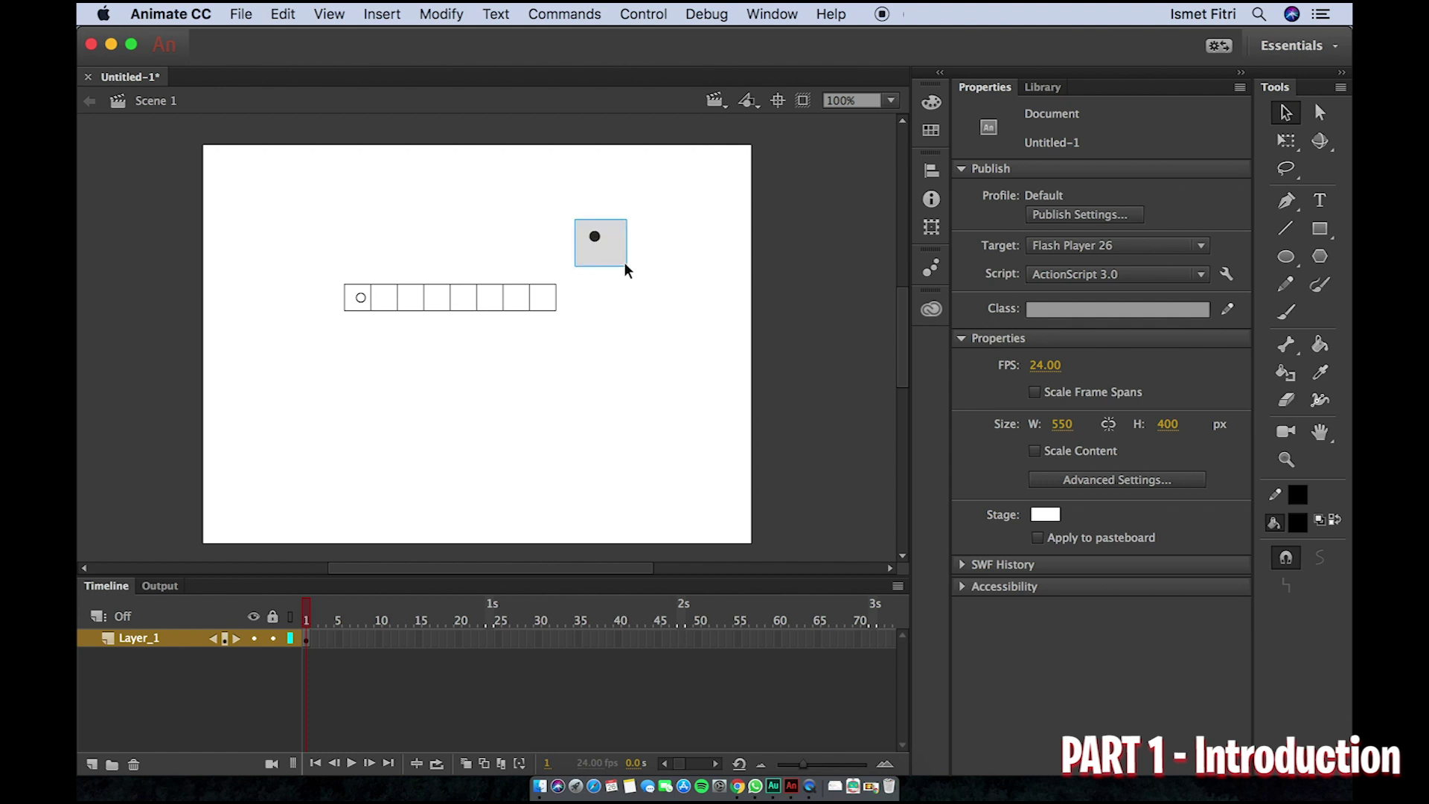
click(595, 237)
drag(594, 238, 383, 297)
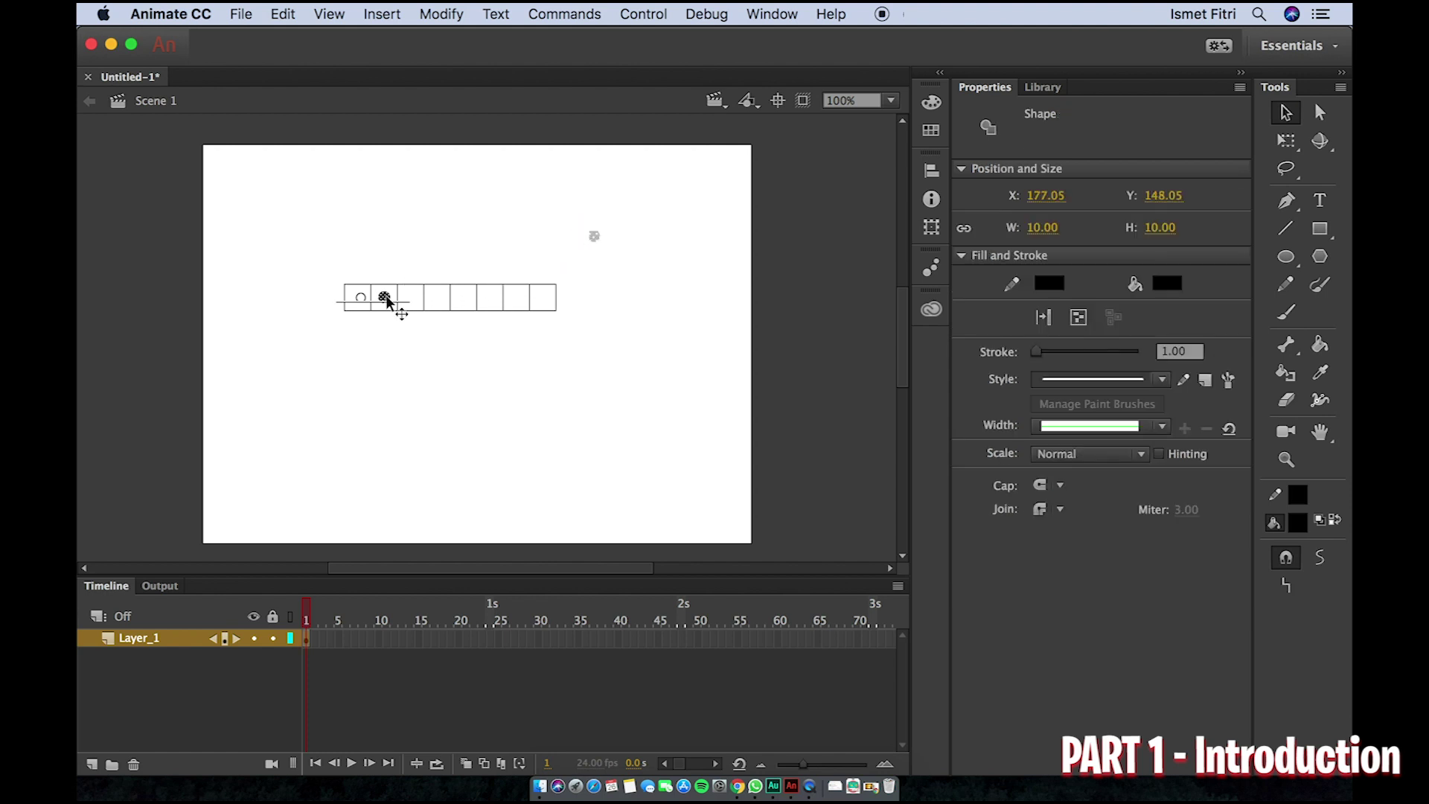
click(441, 269)
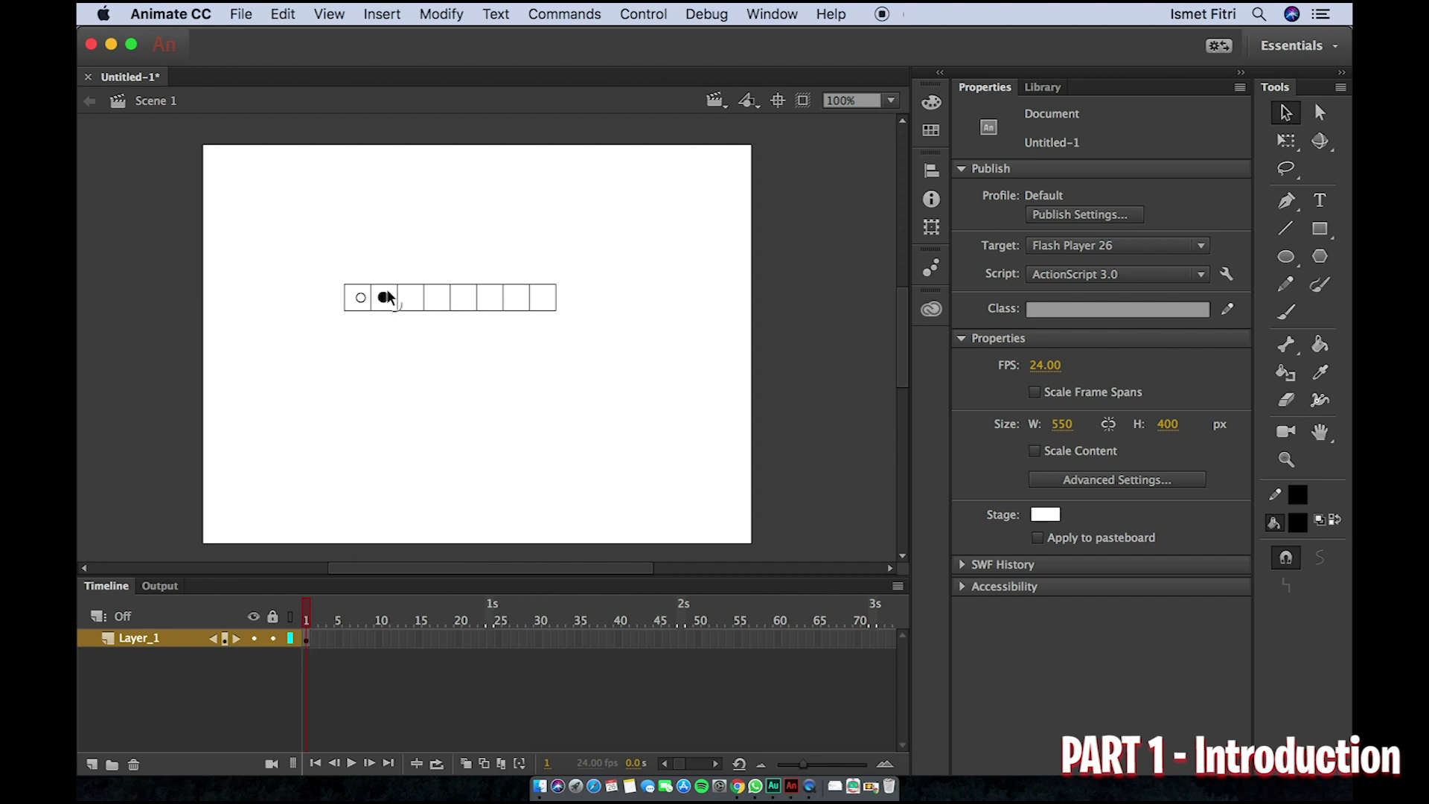
drag(288, 233, 600, 343)
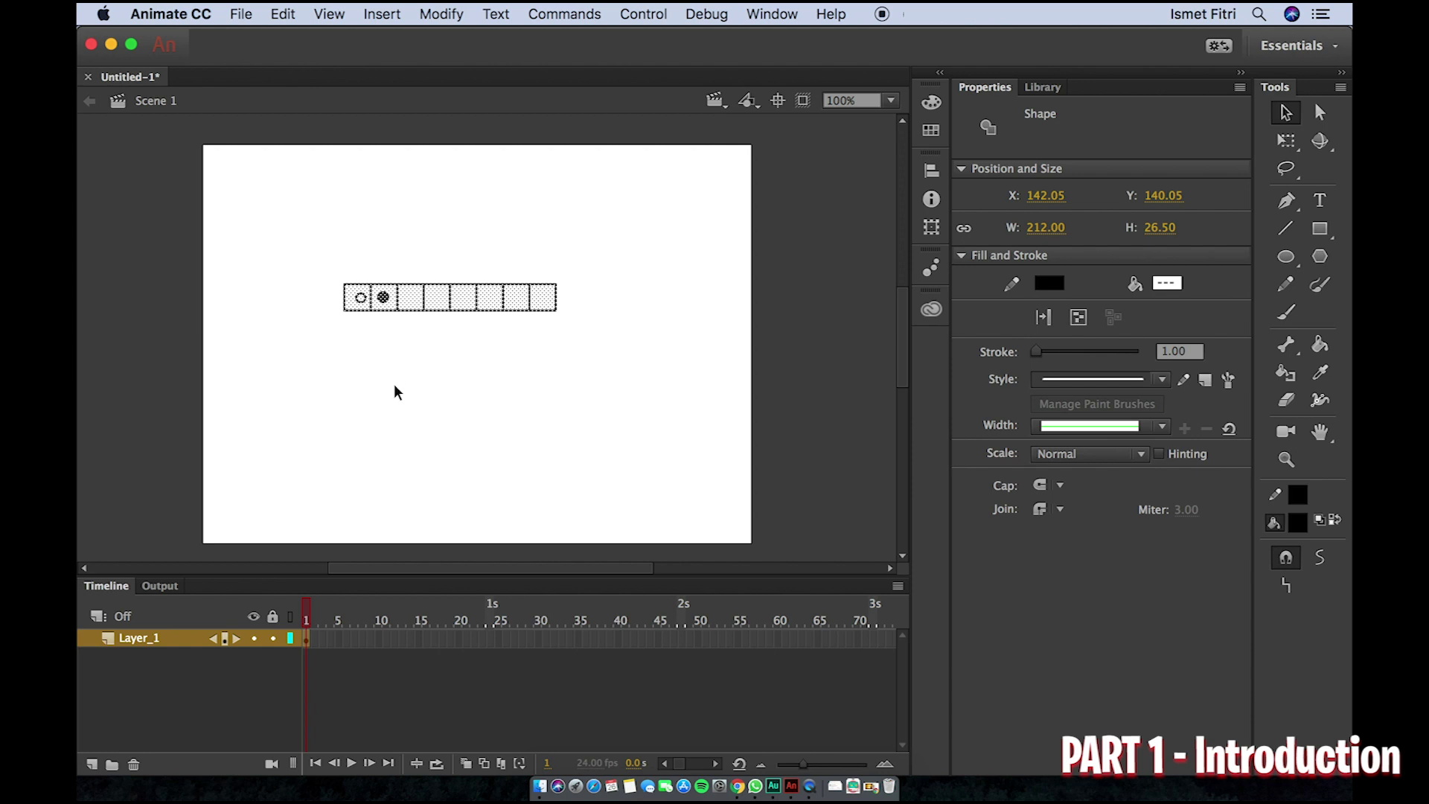
Step: Delete the selected squares, circle and dot, leaving the stage empty
key(Delete)
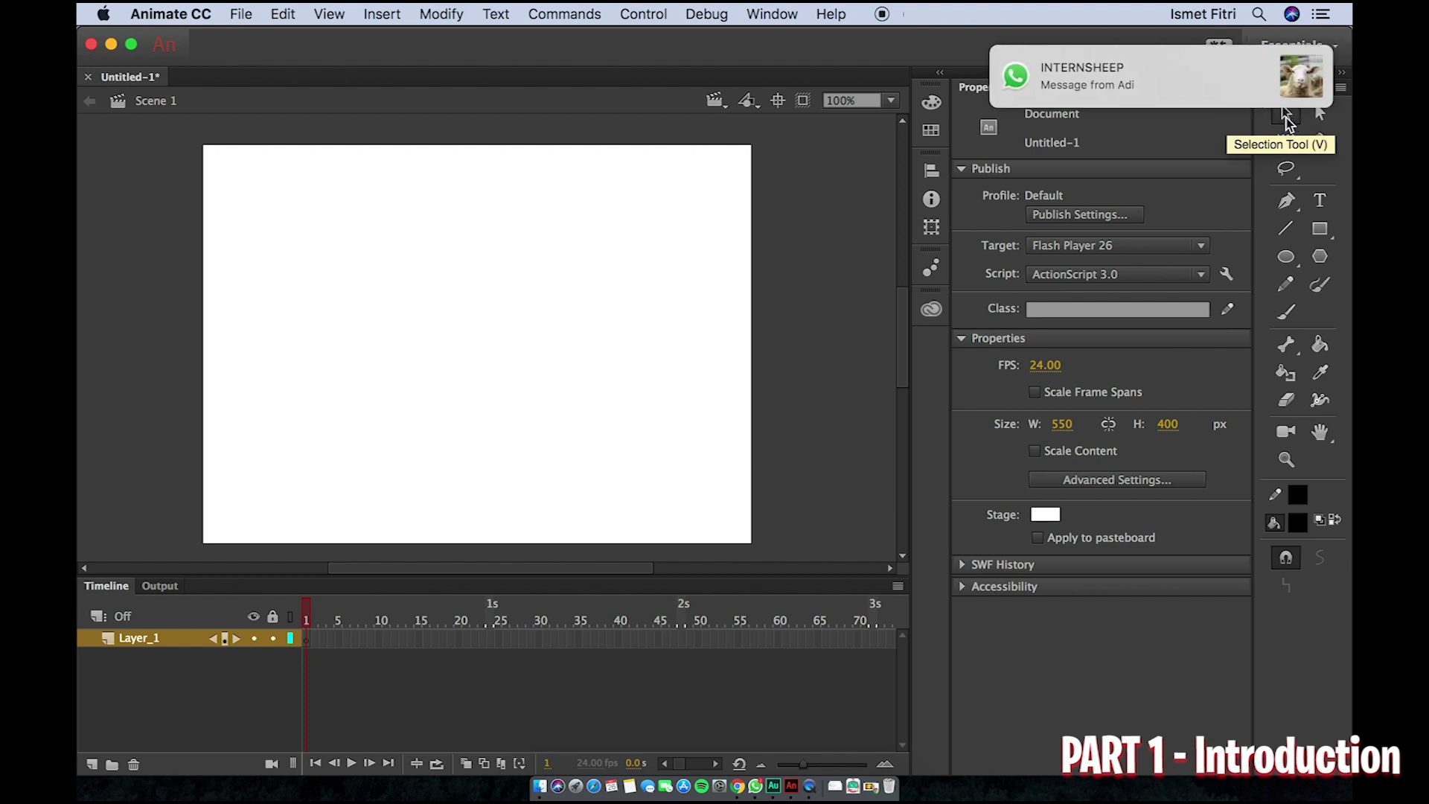
mouse_move(1198, 83)
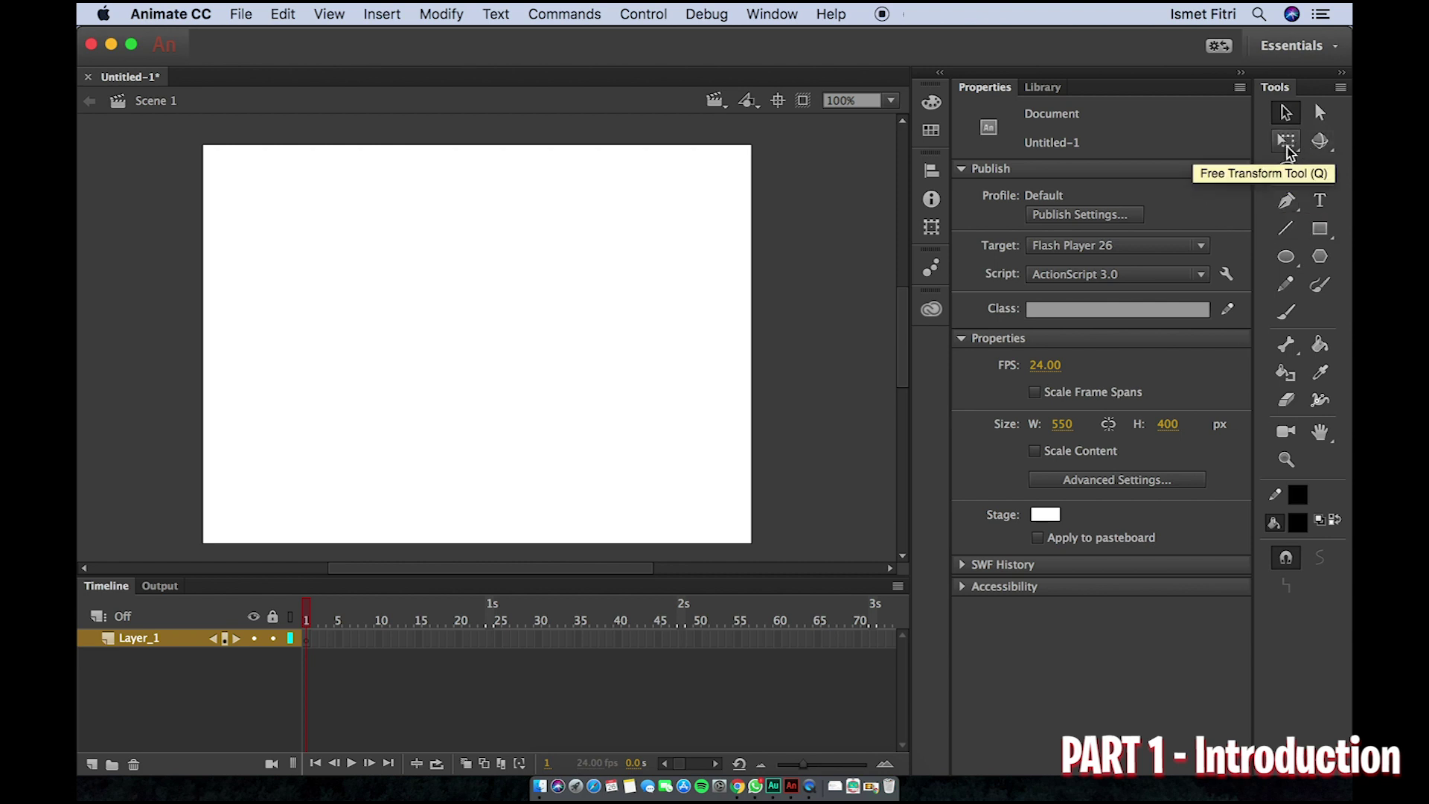
click(1288, 146)
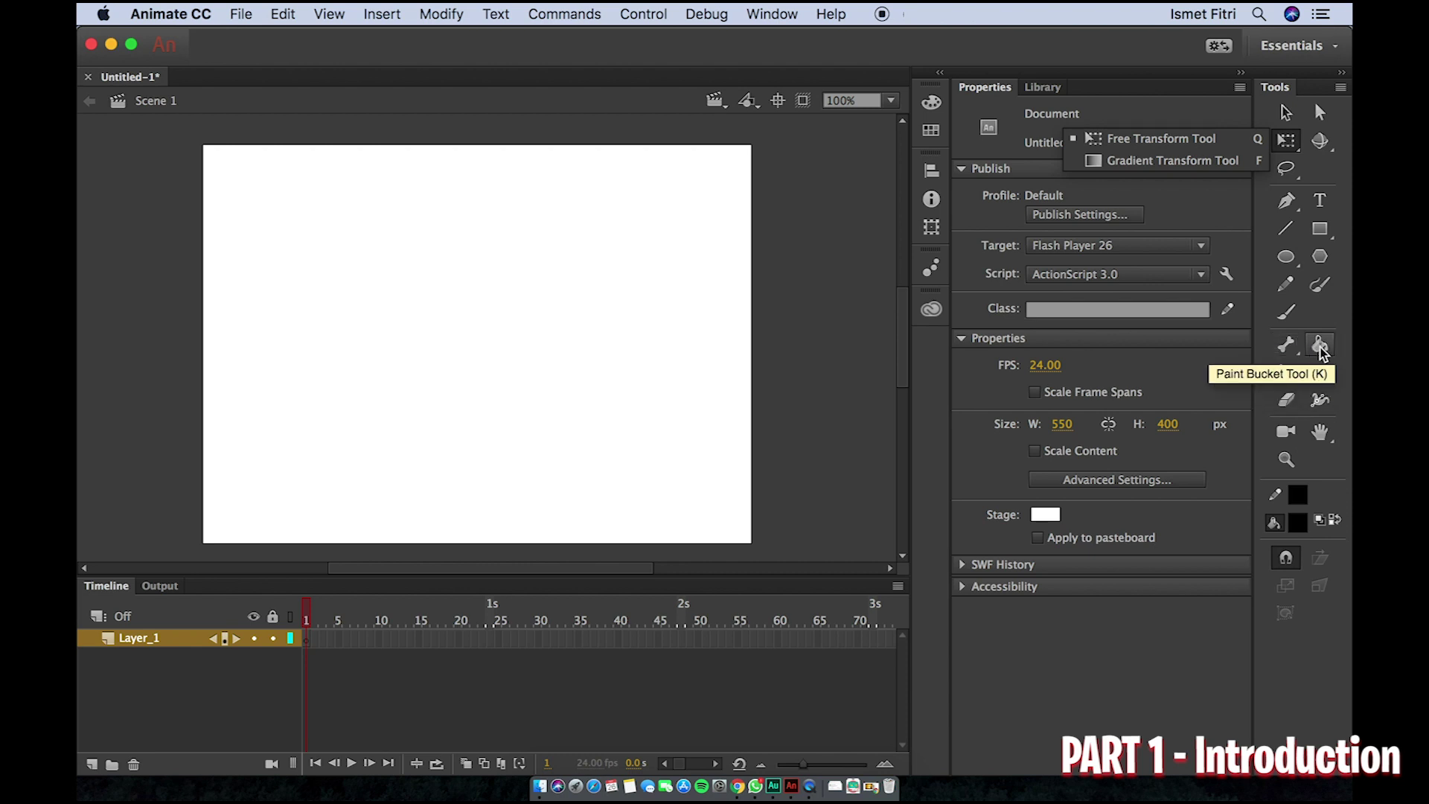
click(1280, 140)
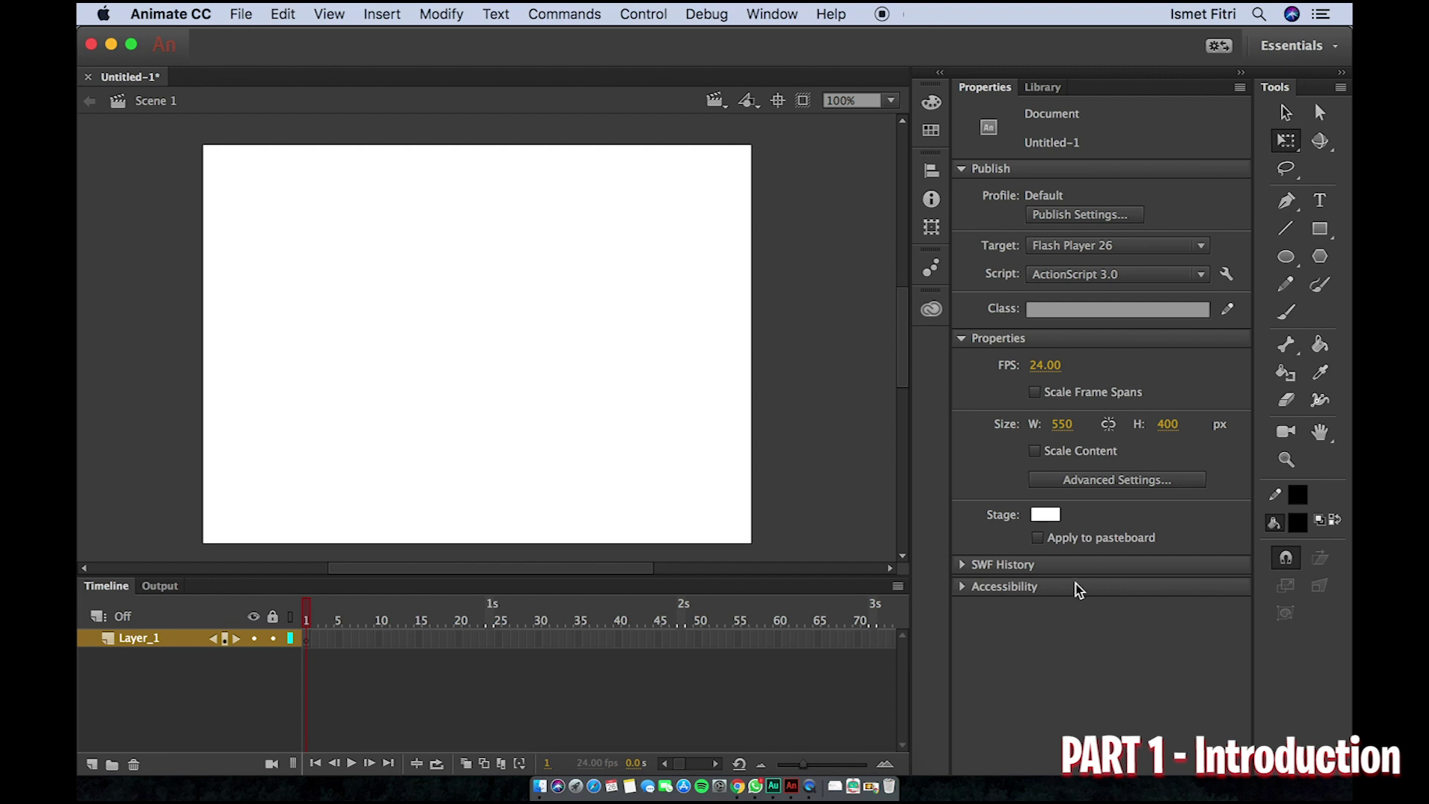
click(962, 566)
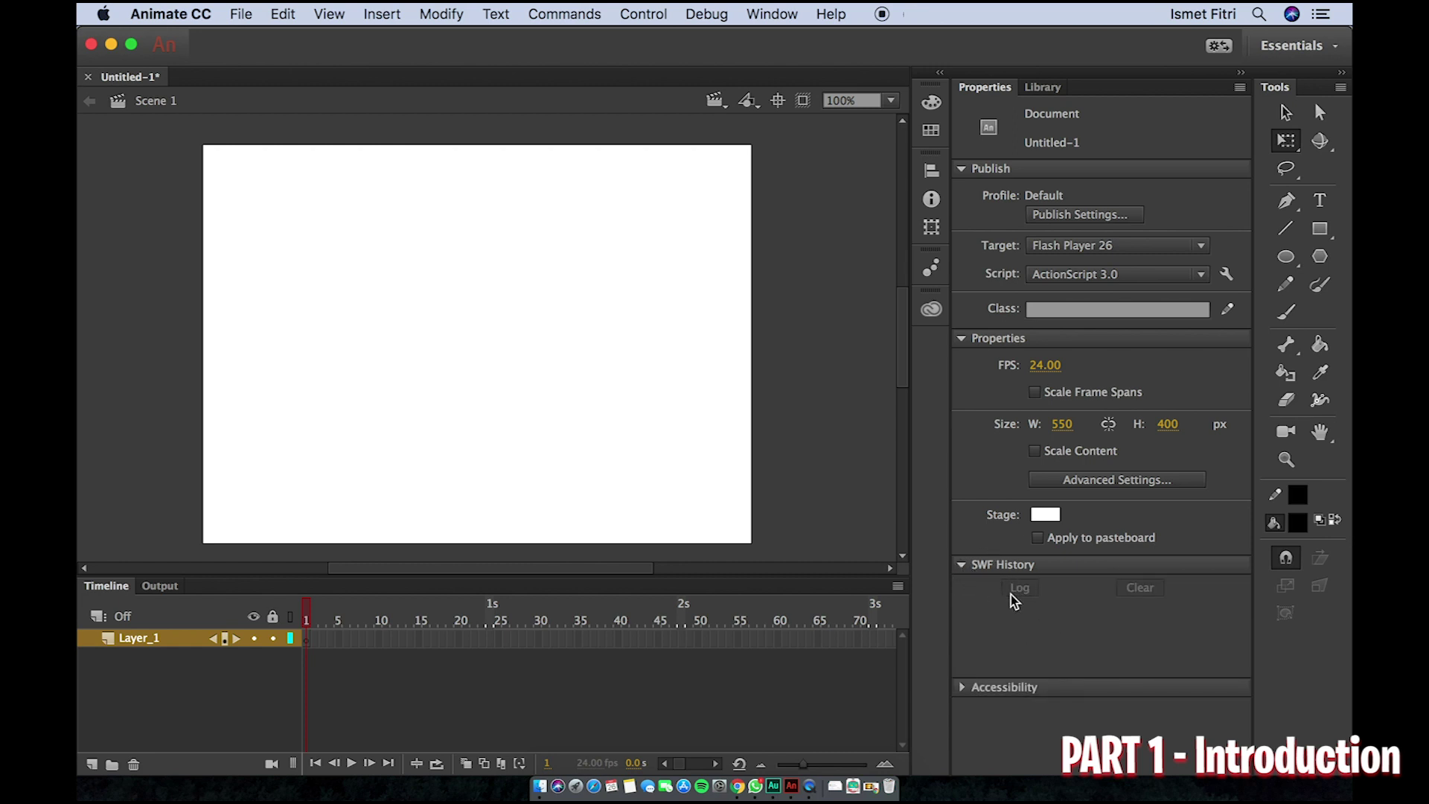
click(961, 566)
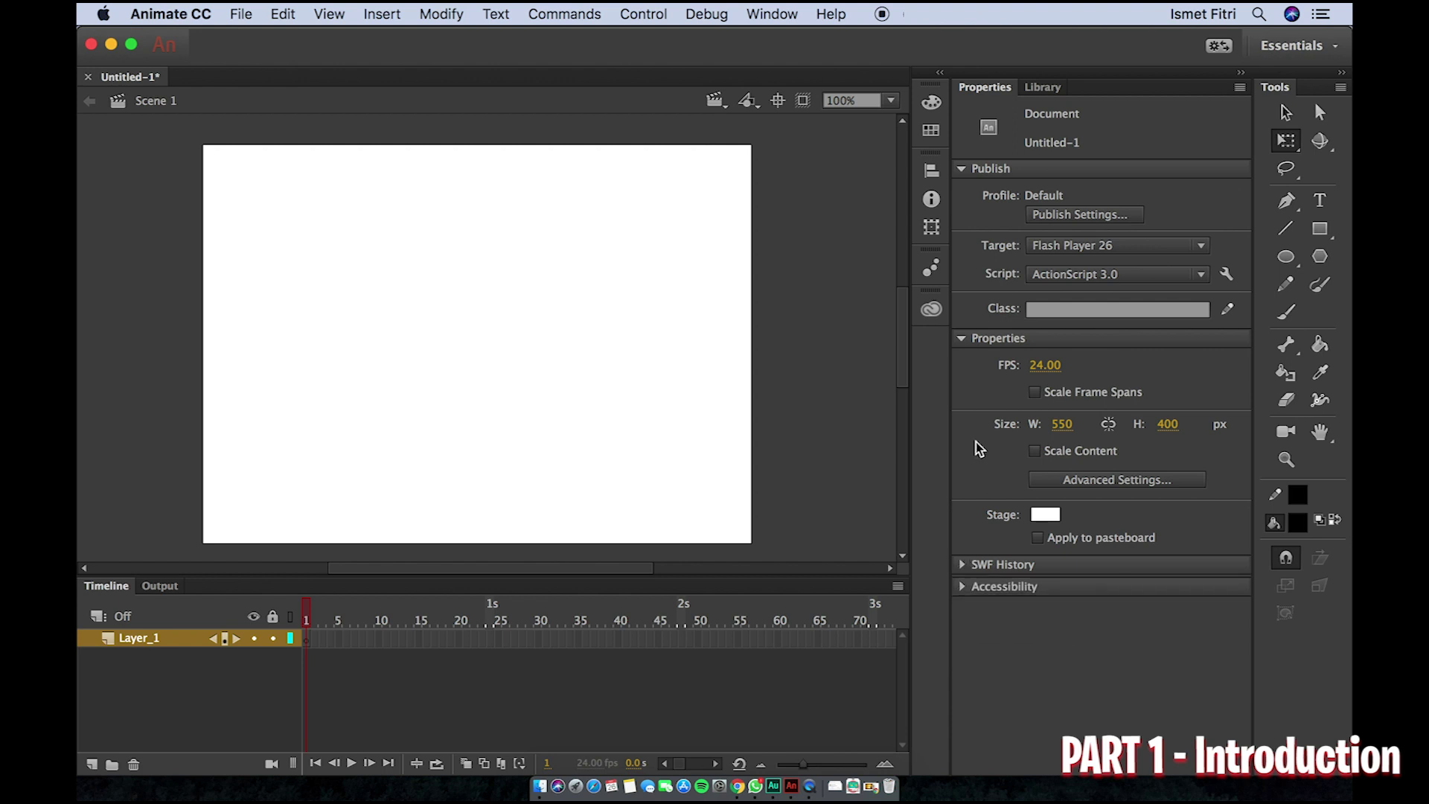